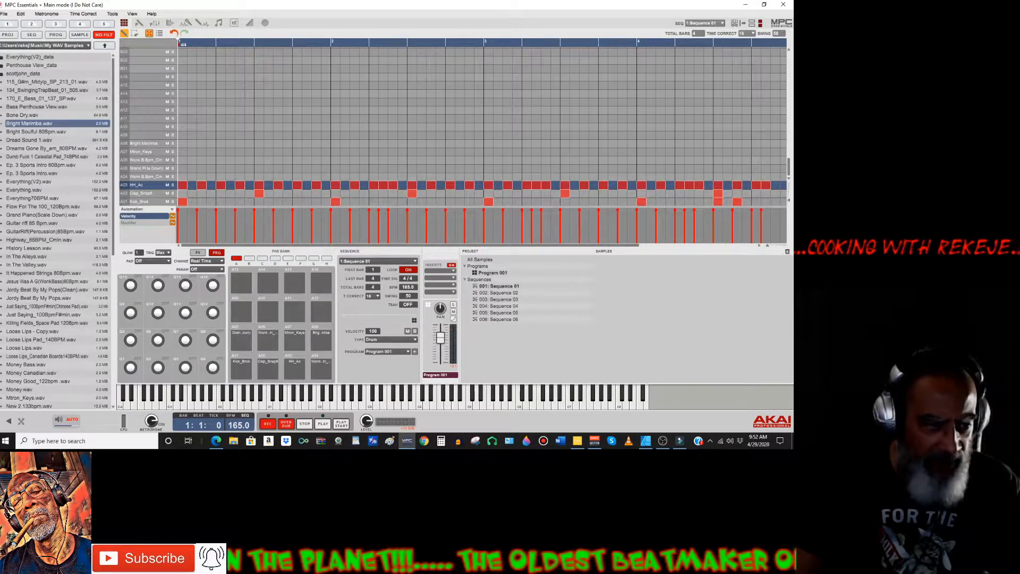
click(582, 445)
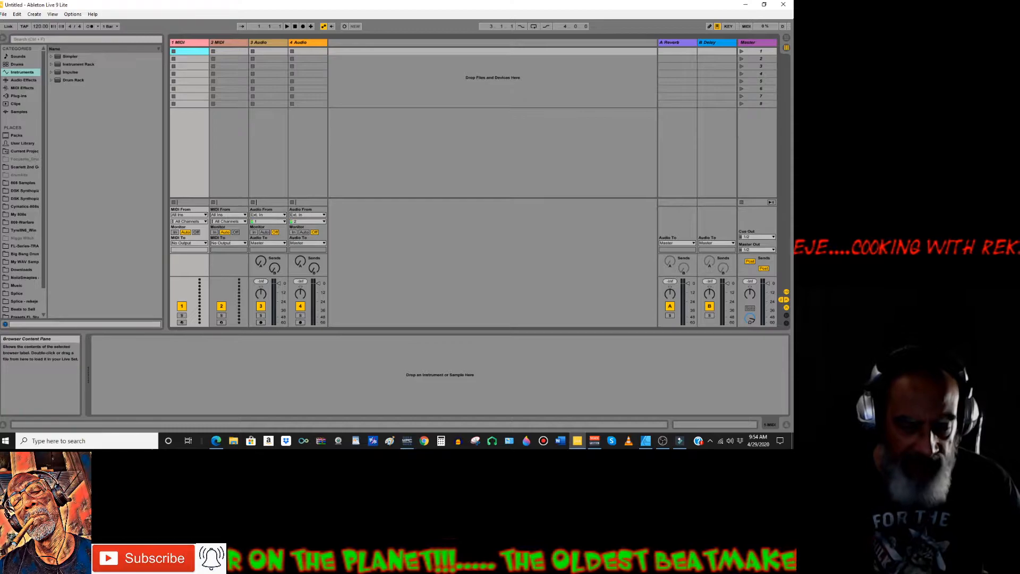
click(406, 442)
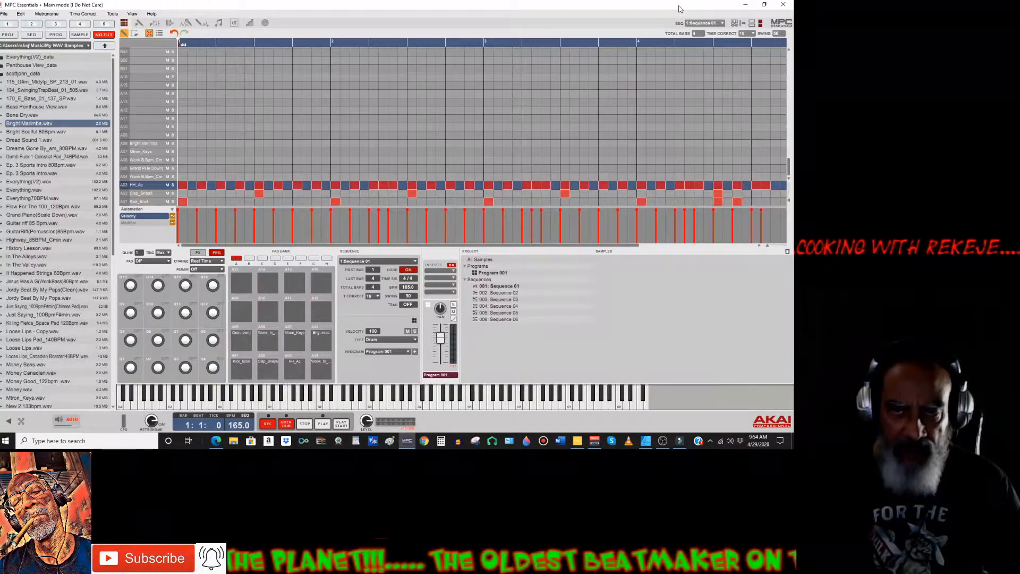
click(723, 24)
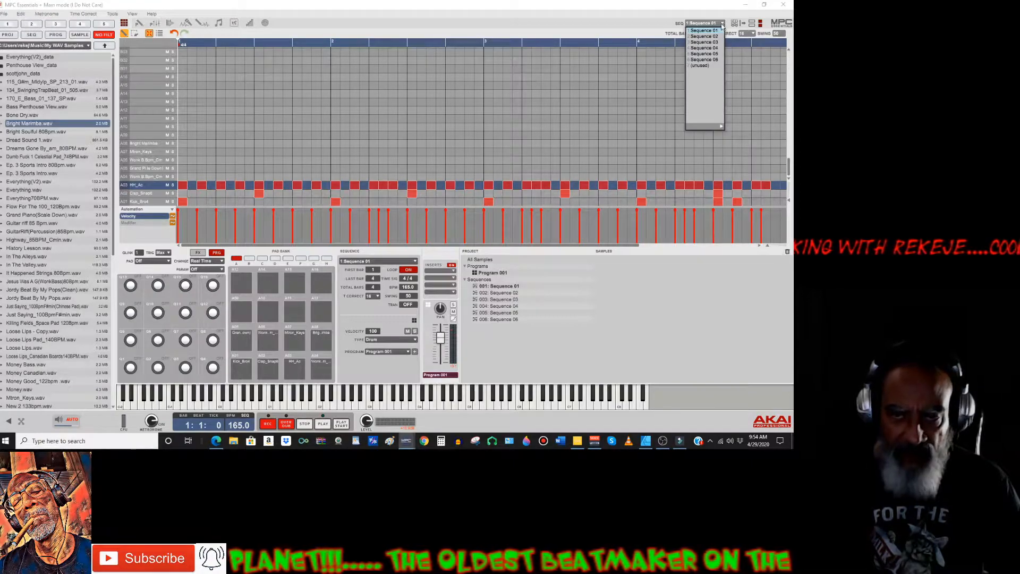
click(699, 9)
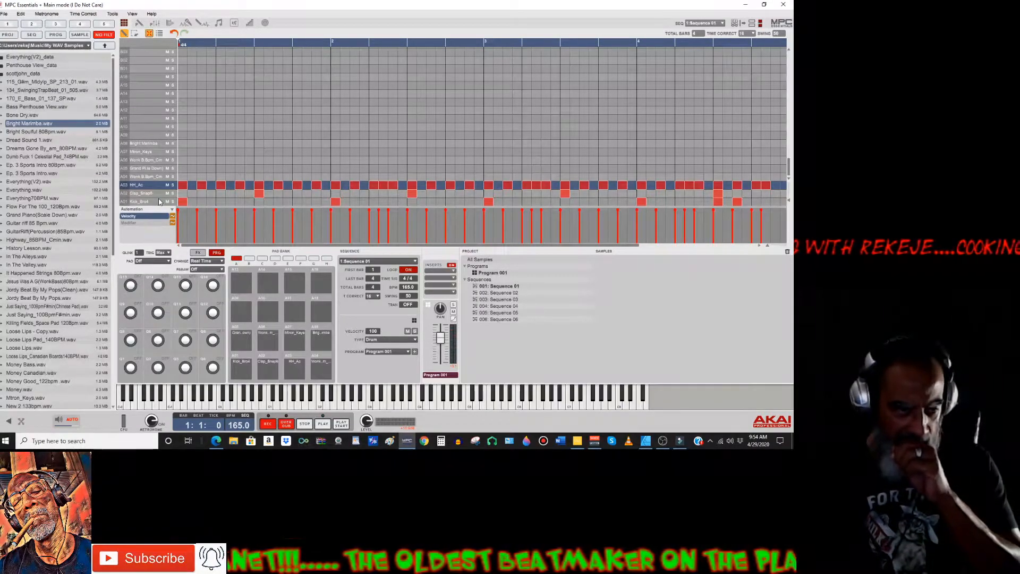
Play Sequence 01 from the start with the expansion content showing, and select Sequence 02.
click(22, 422)
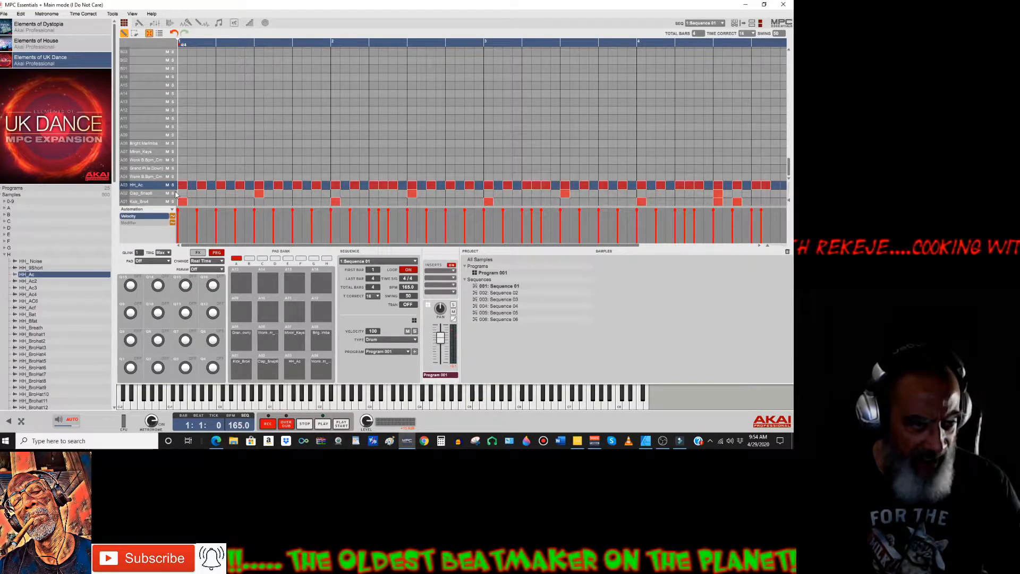
click(341, 424)
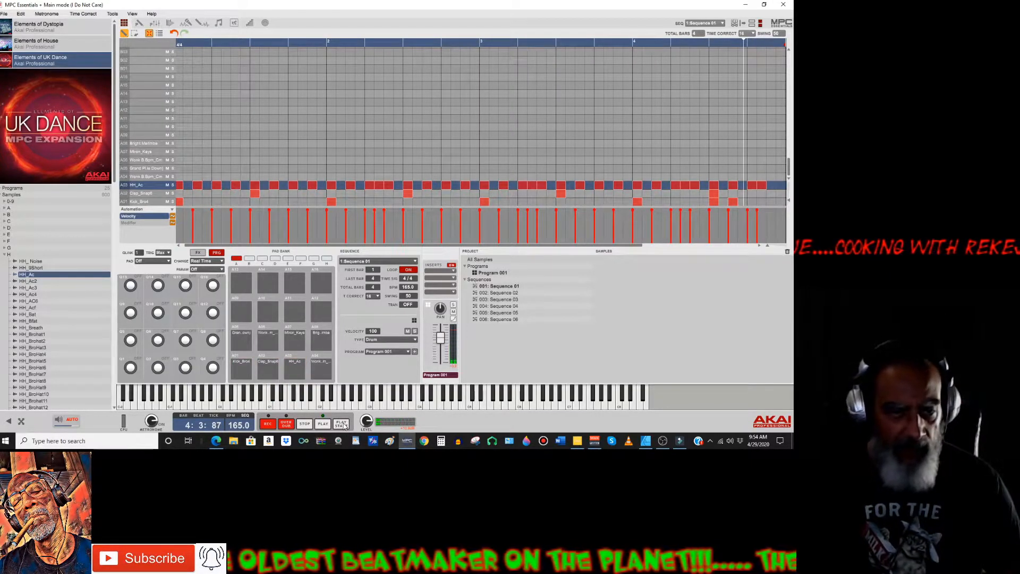
click(724, 24)
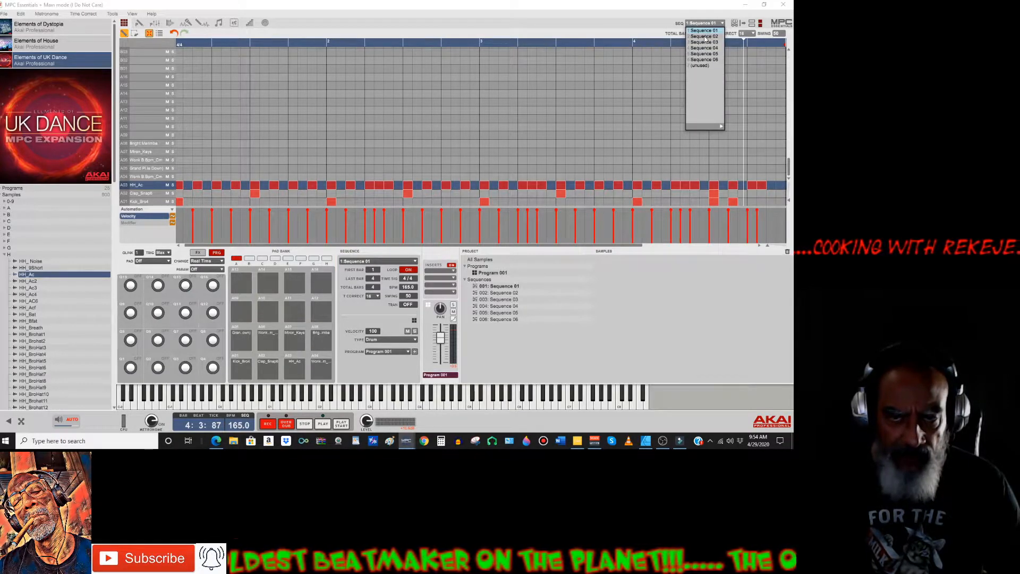
click(705, 36)
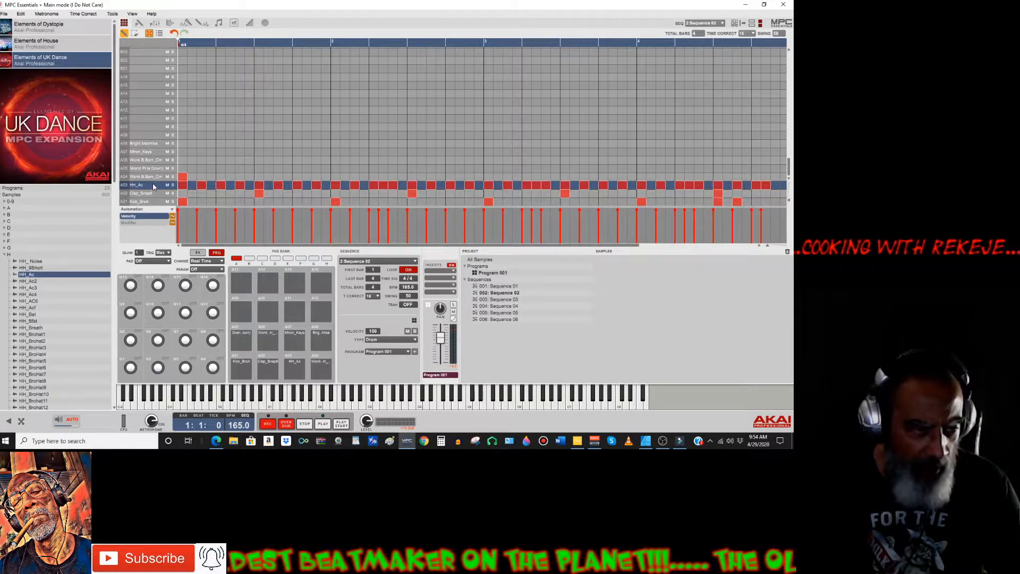
Switch to Ableton Live, arm the first MIDI track for recording and load the Simpler preset Wonk Bass onto it.
click(579, 443)
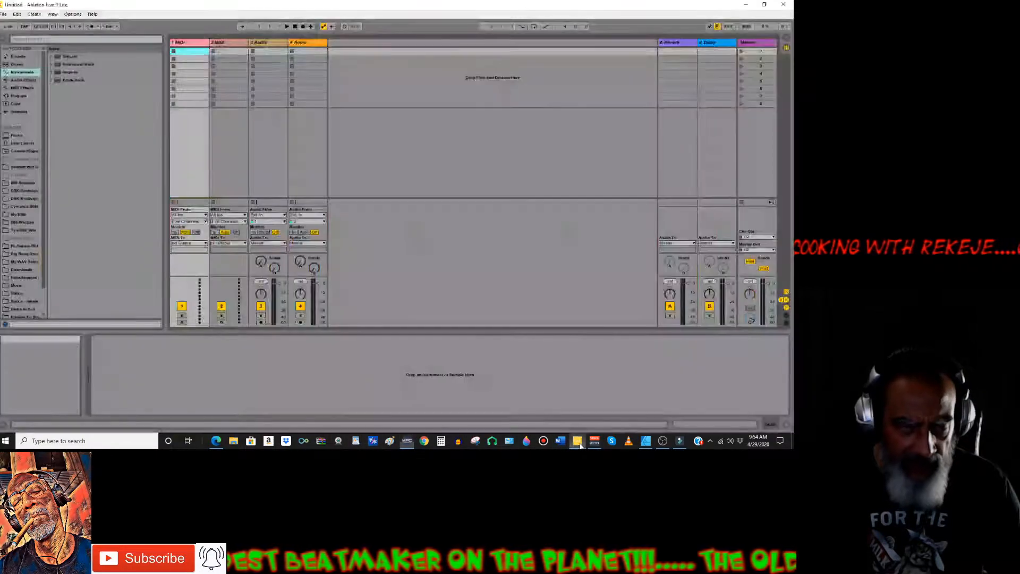
click(181, 322)
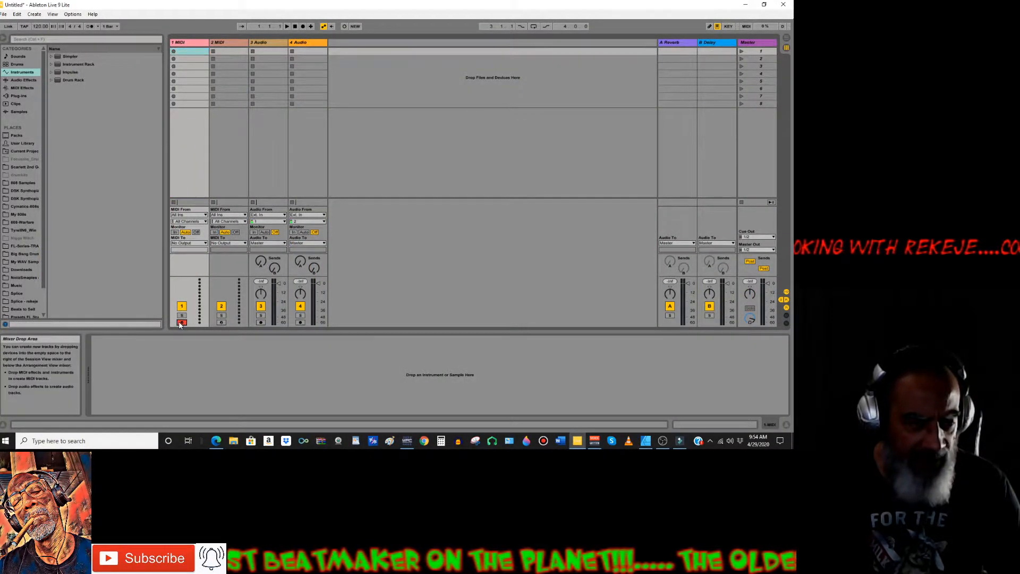
click(52, 64)
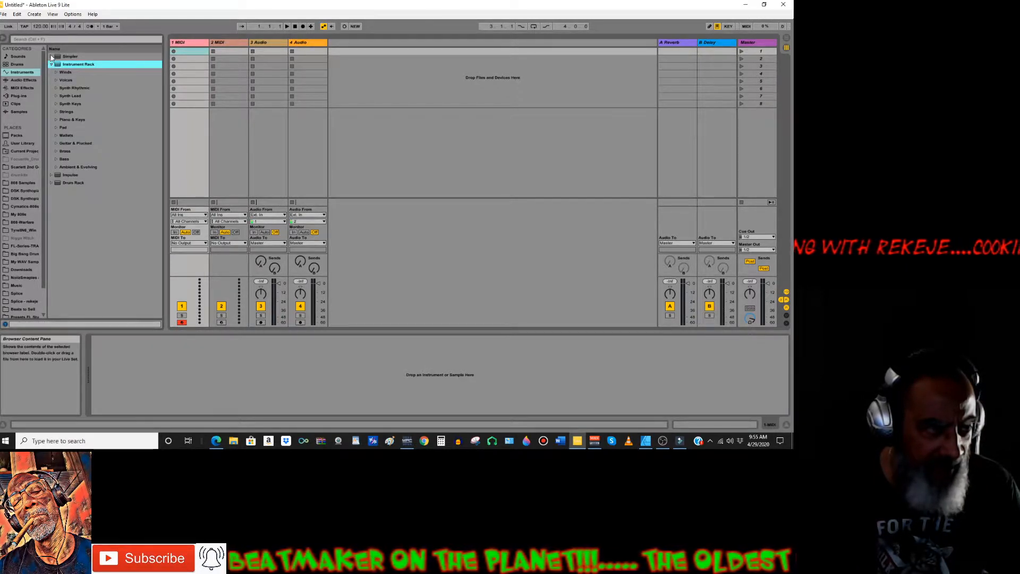
click(52, 56)
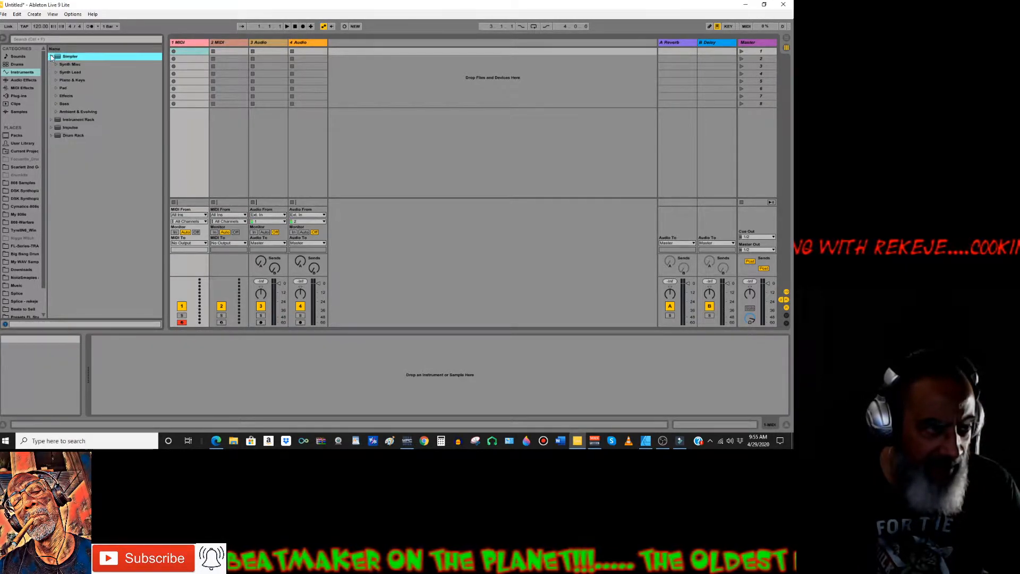
click(56, 104)
drag(88, 112, 218, 60)
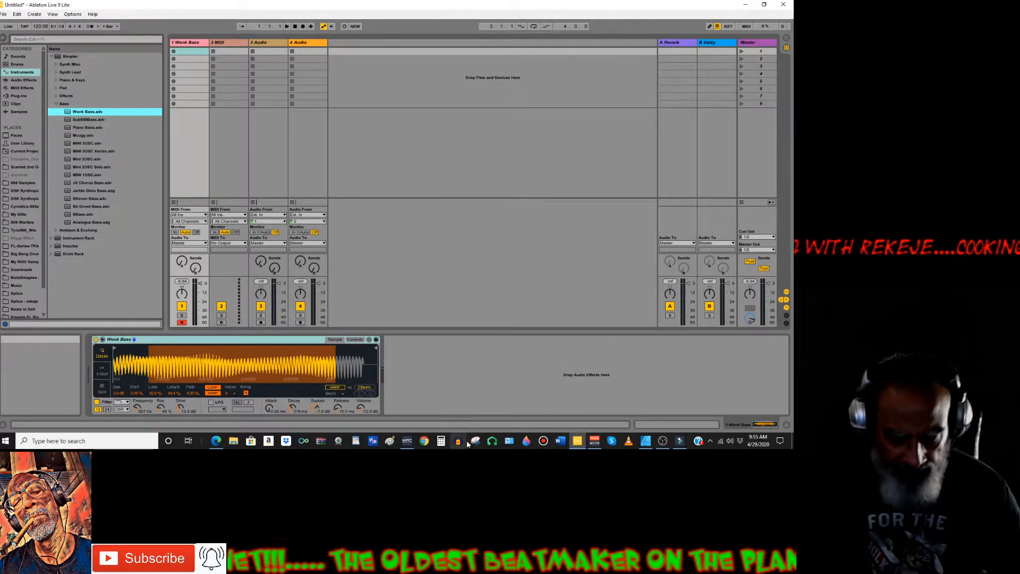
Switch back to MPC Essentials, play Sequence 02 from the start and select Sequence 03.
key(alt+Tab)
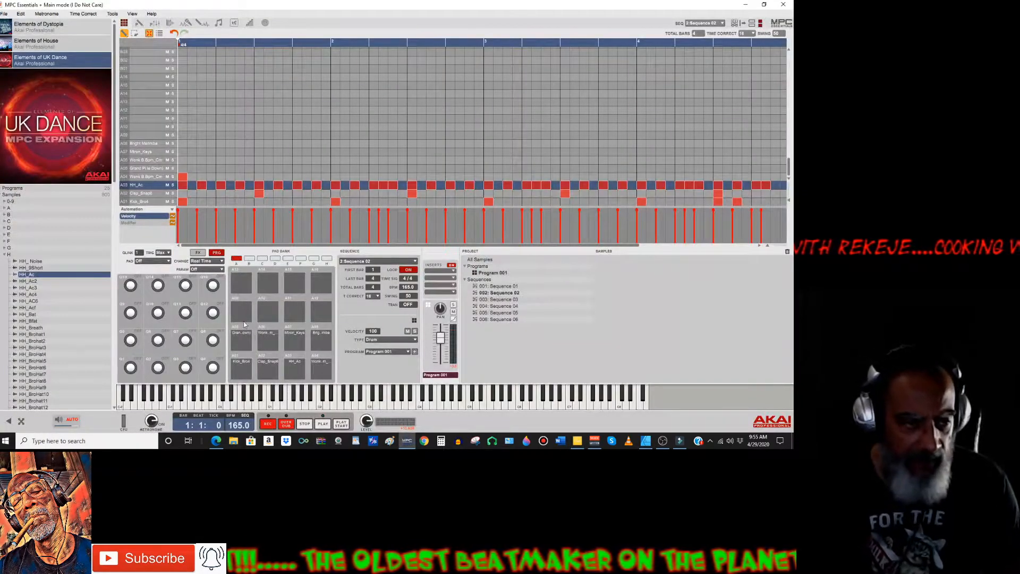
click(341, 424)
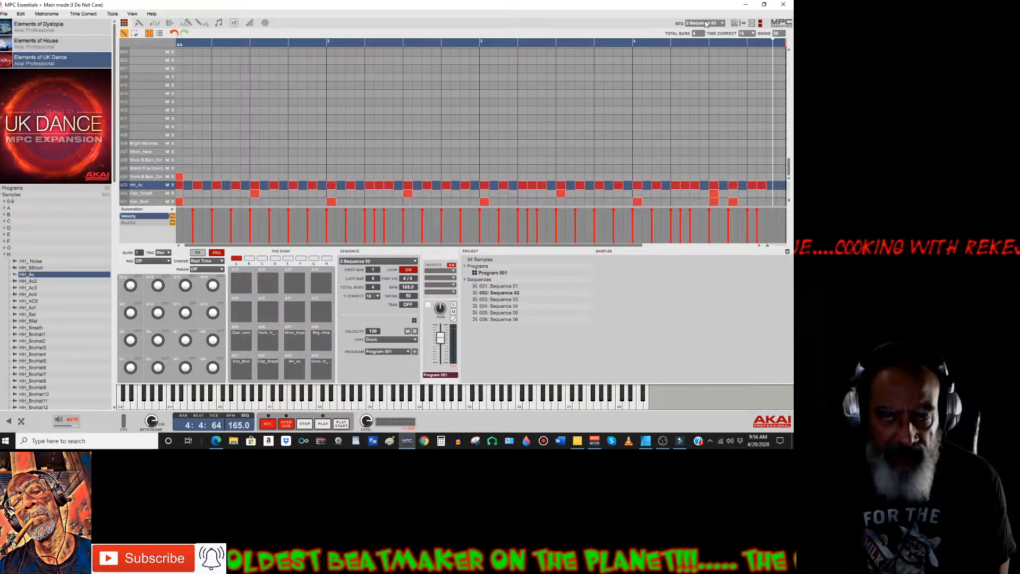
click(707, 24)
click(705, 42)
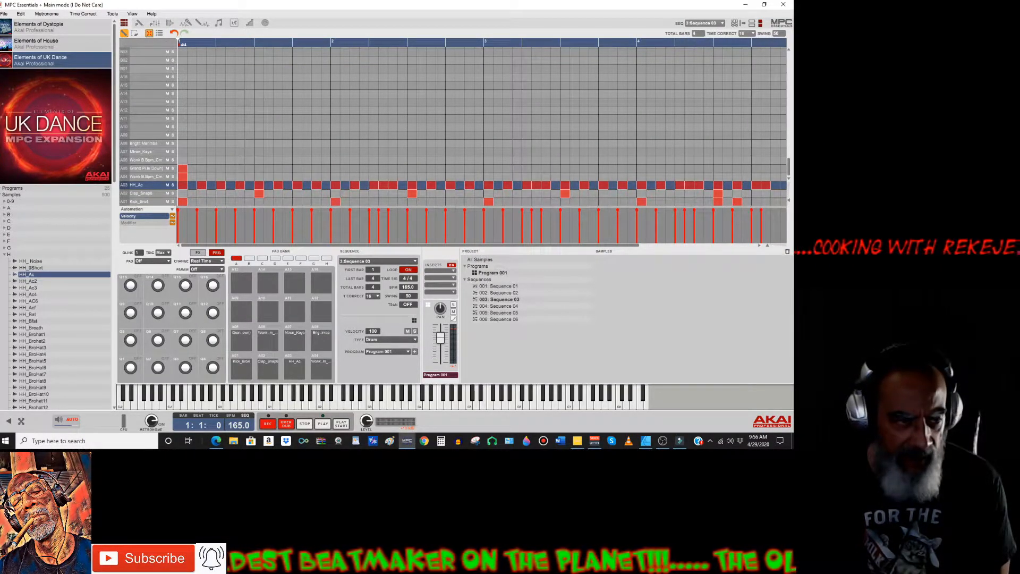
Switch to Ableton Live and load the Grand Piano instrument rack from Piano & Keys onto the first track.
click(740, 4)
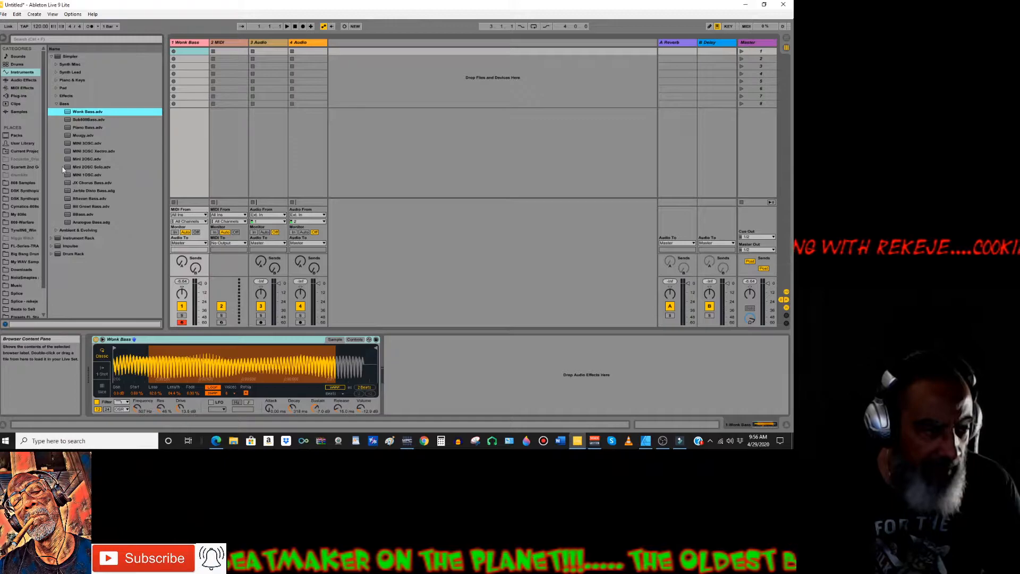
click(52, 57)
click(51, 64)
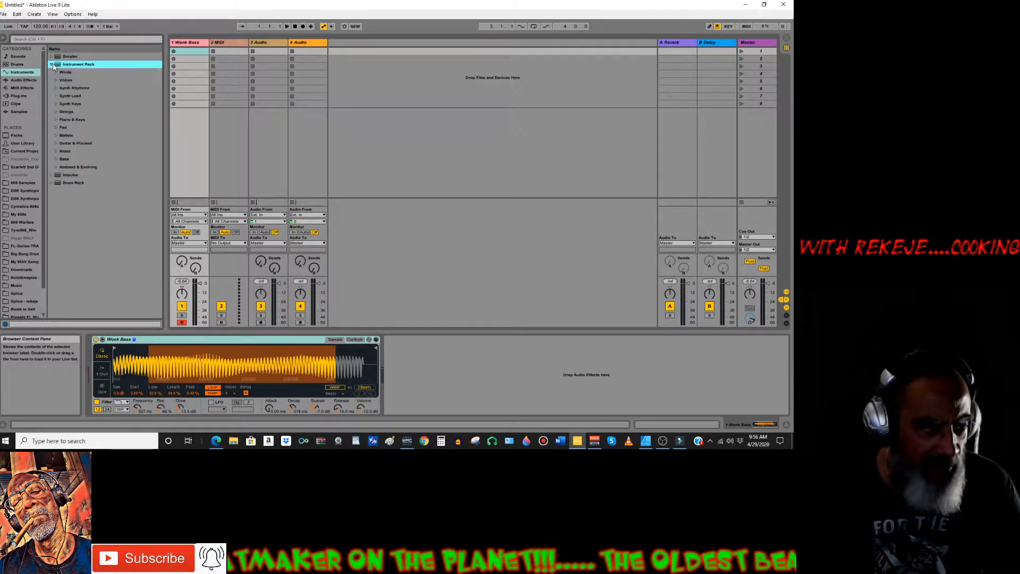
click(56, 120)
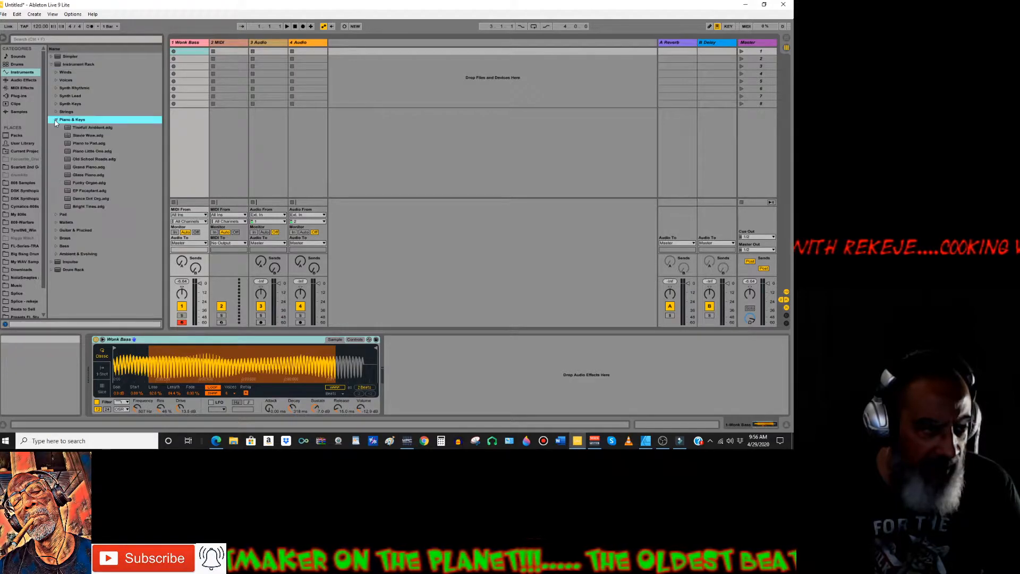
click(99, 168)
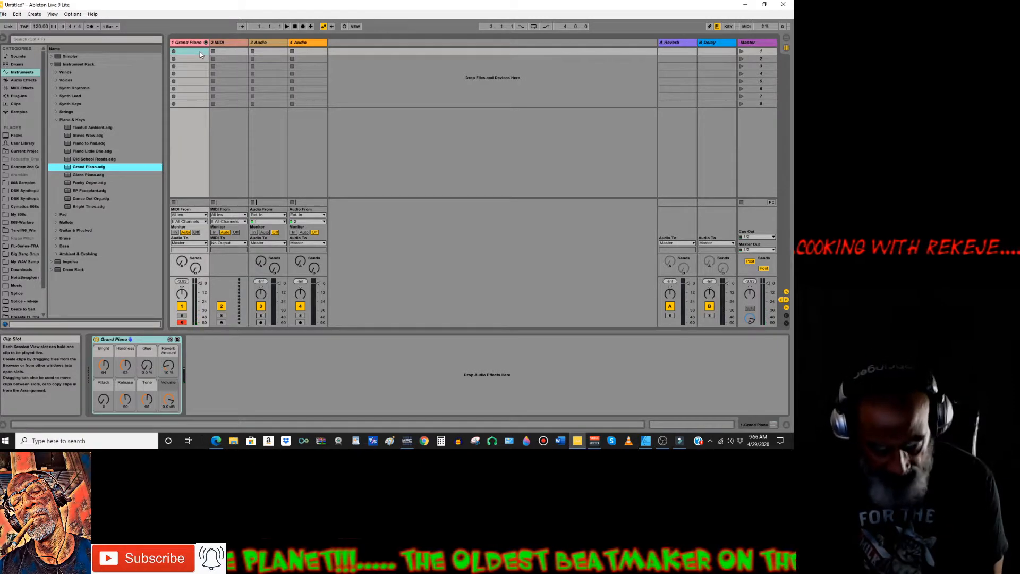
Switch to MPC Essentials, play Sequence 03 from the start and stop playback.
key(alt+Tab)
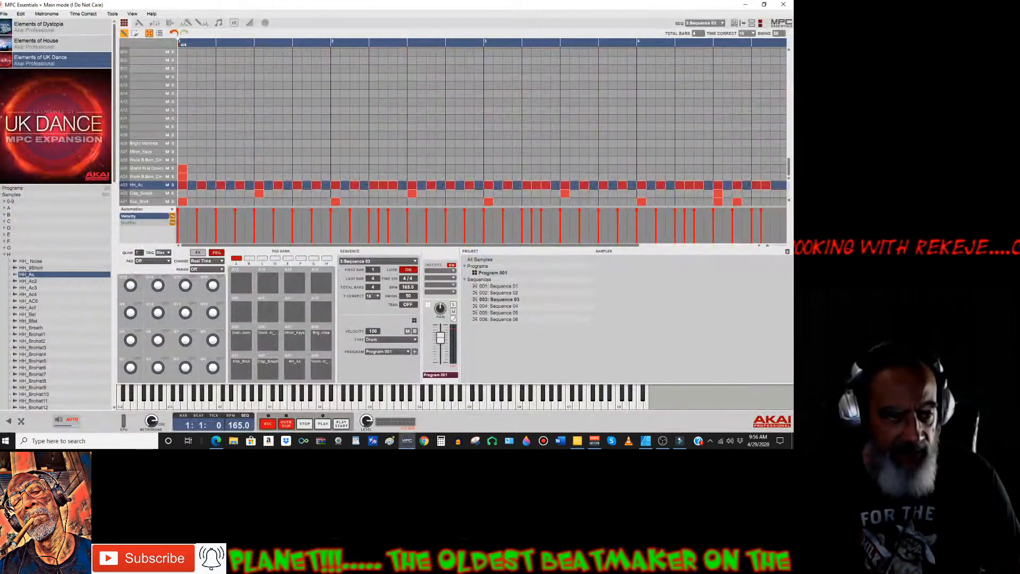
click(350, 423)
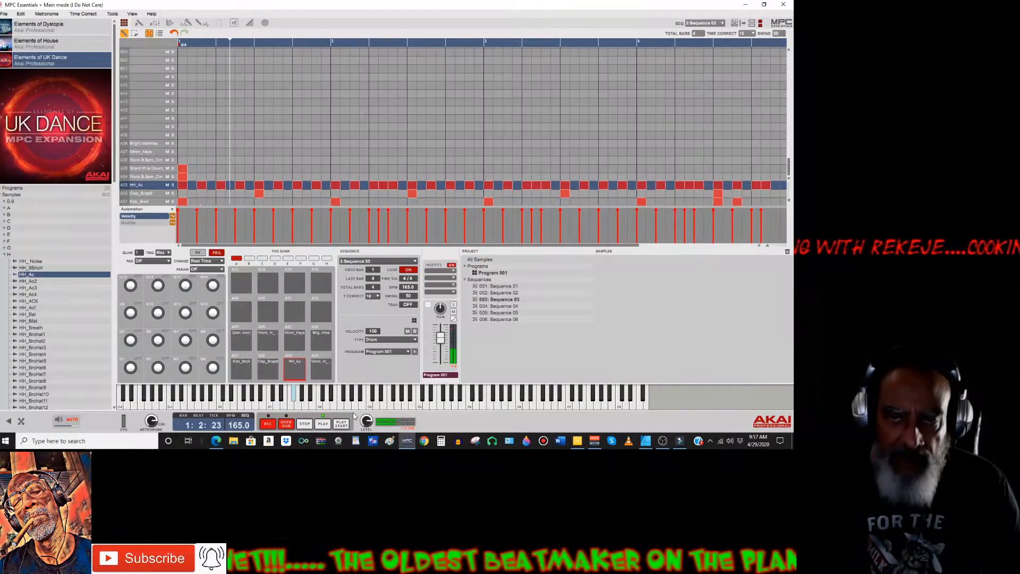
click(305, 424)
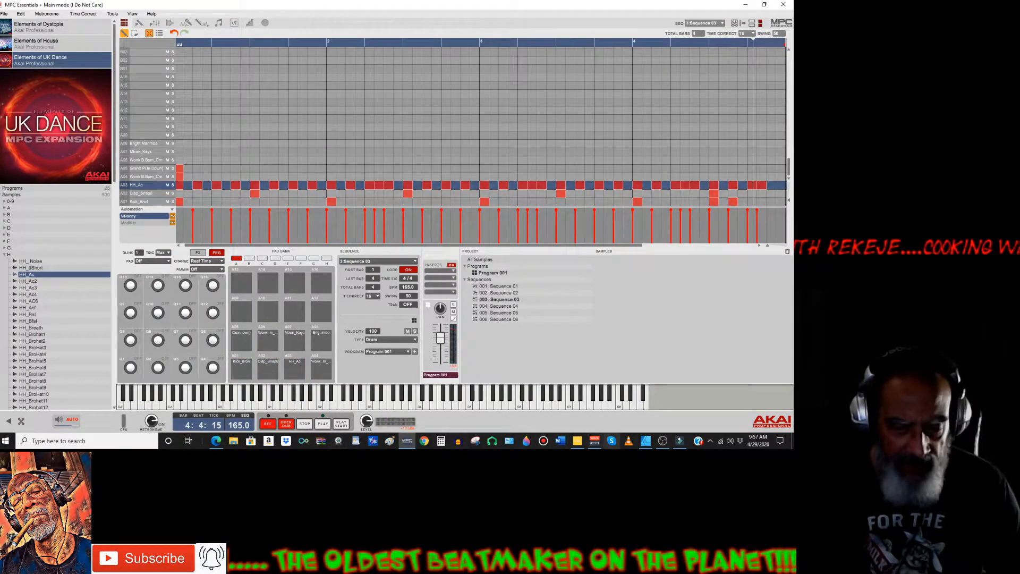
Revisit the Grand Piano track in Ableton Live, and return to MPC Essentials to select Sequence 04.
click(578, 442)
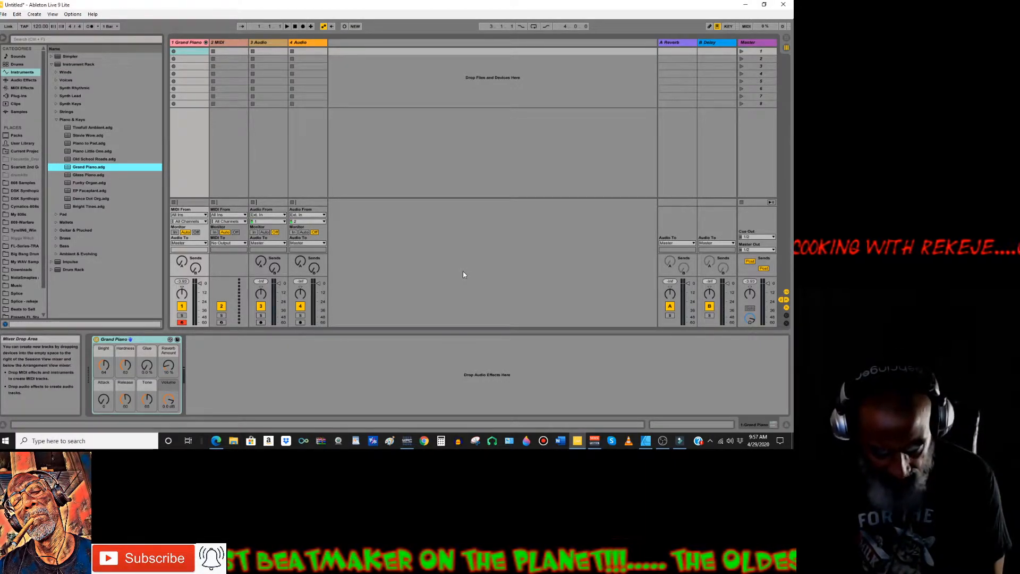
key(alt+Tab)
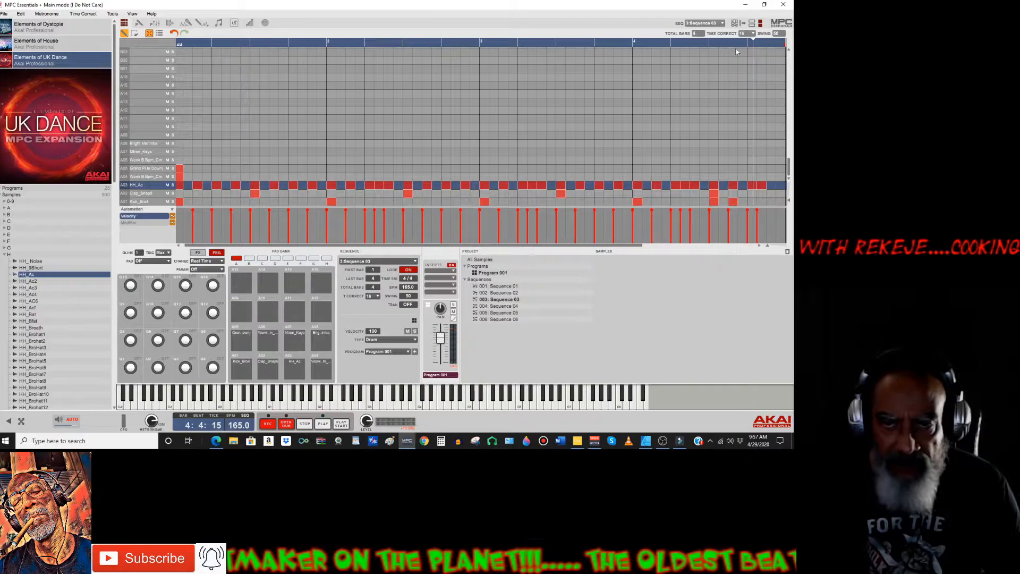
click(698, 23)
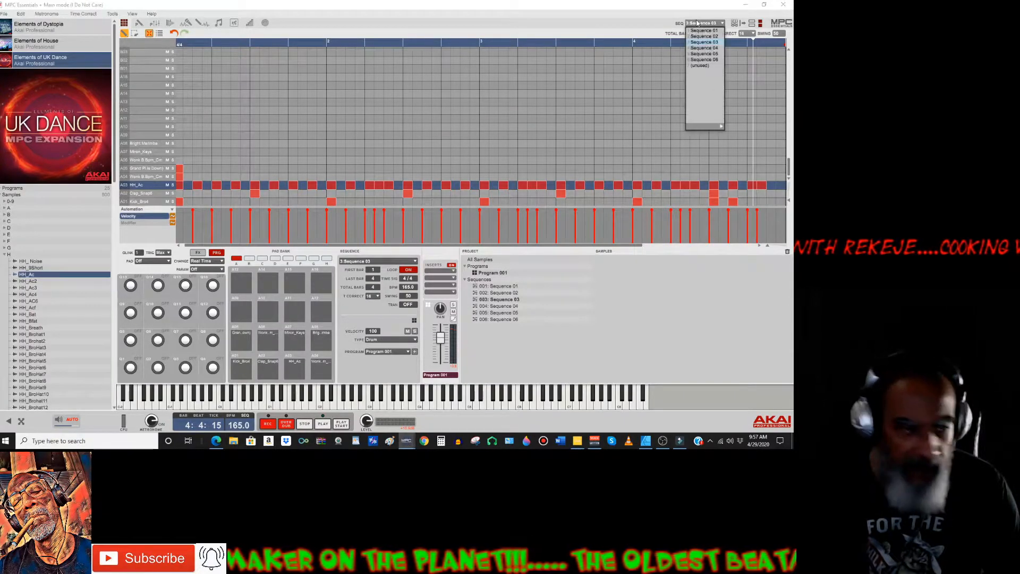
click(705, 48)
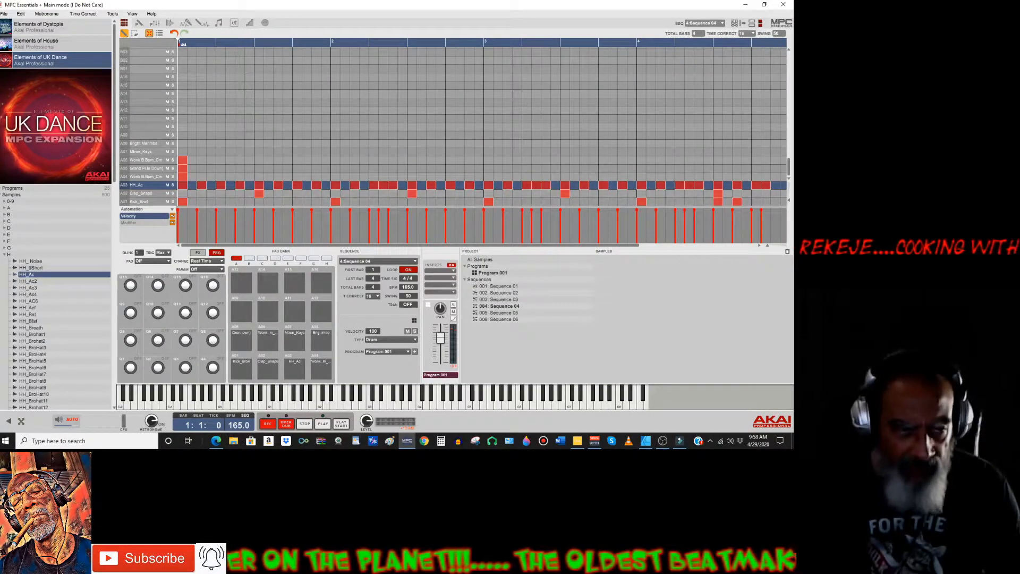
Audition the pad A06 row of Sequence 04 soloed, and play the full sequence from the start with the solo off.
click(171, 162)
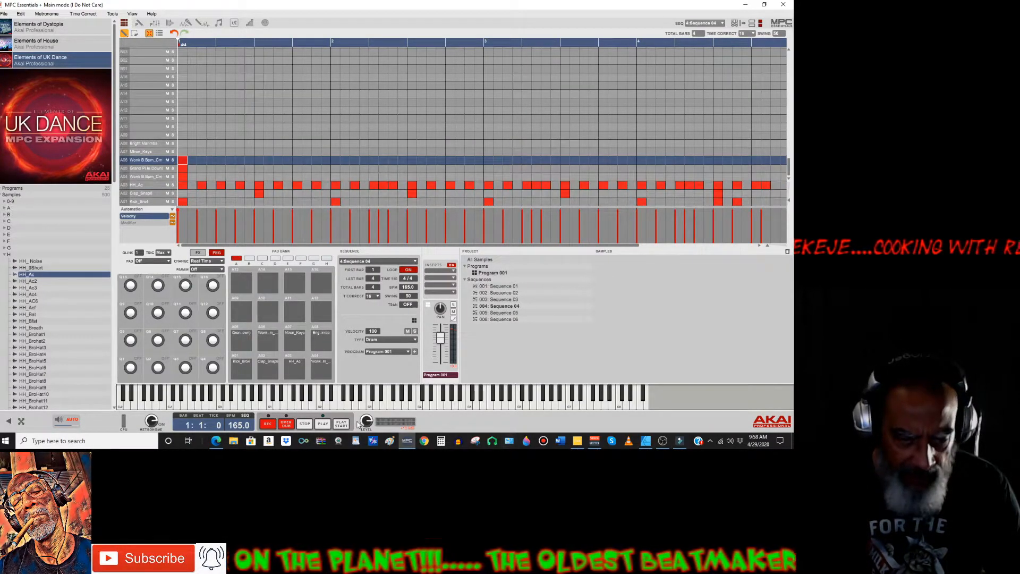
click(342, 425)
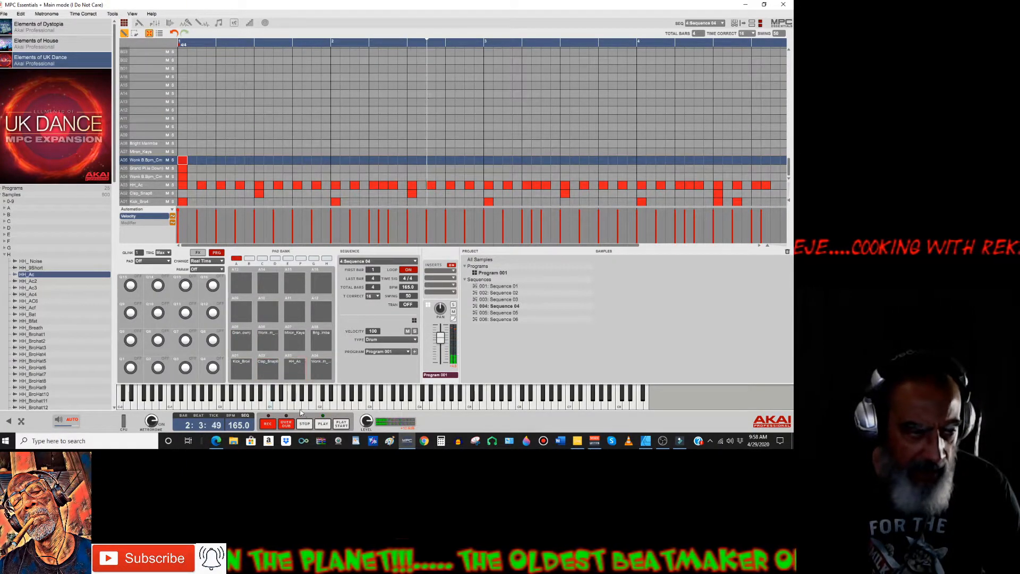
click(173, 161)
click(341, 424)
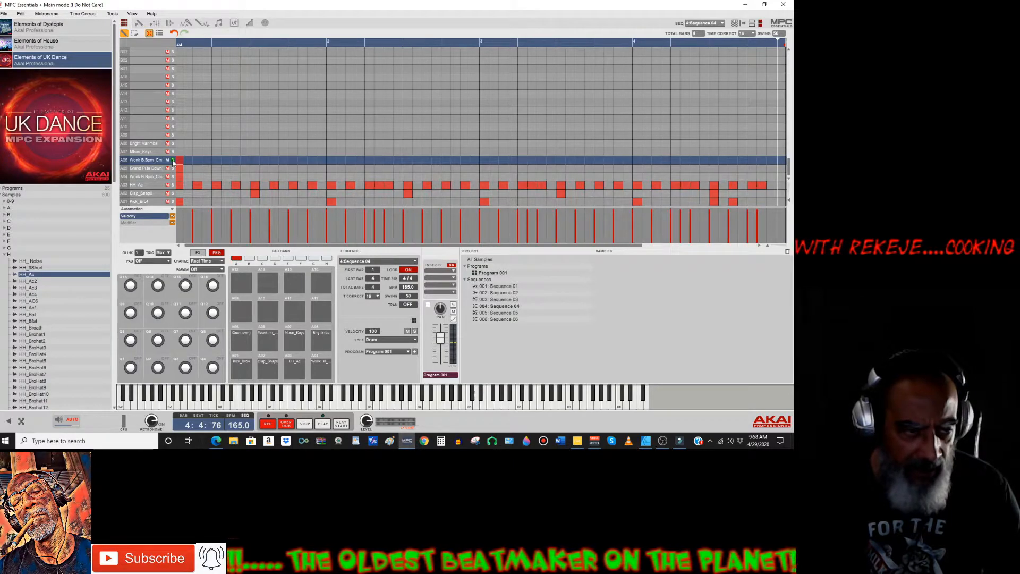
click(173, 160)
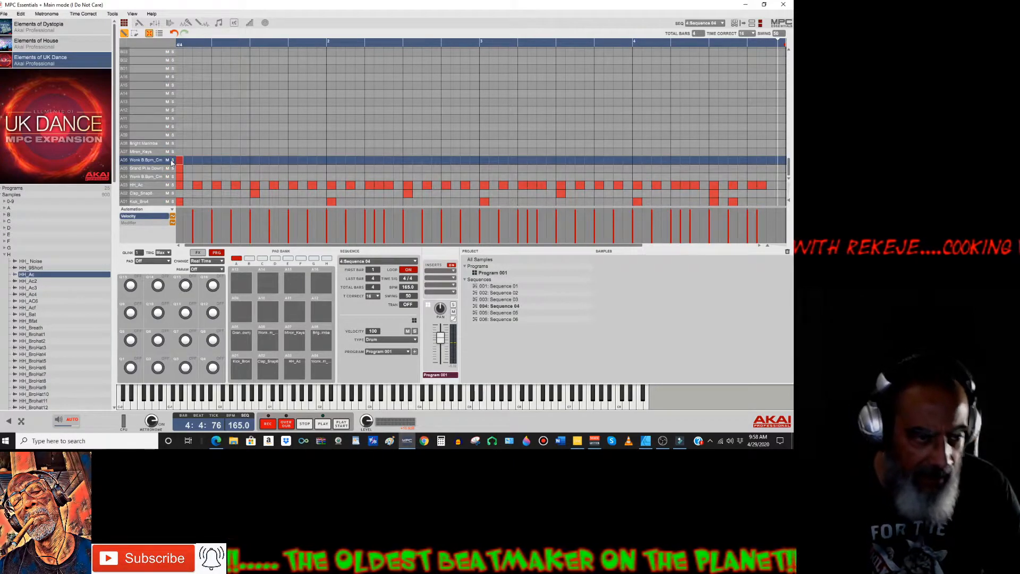
click(342, 424)
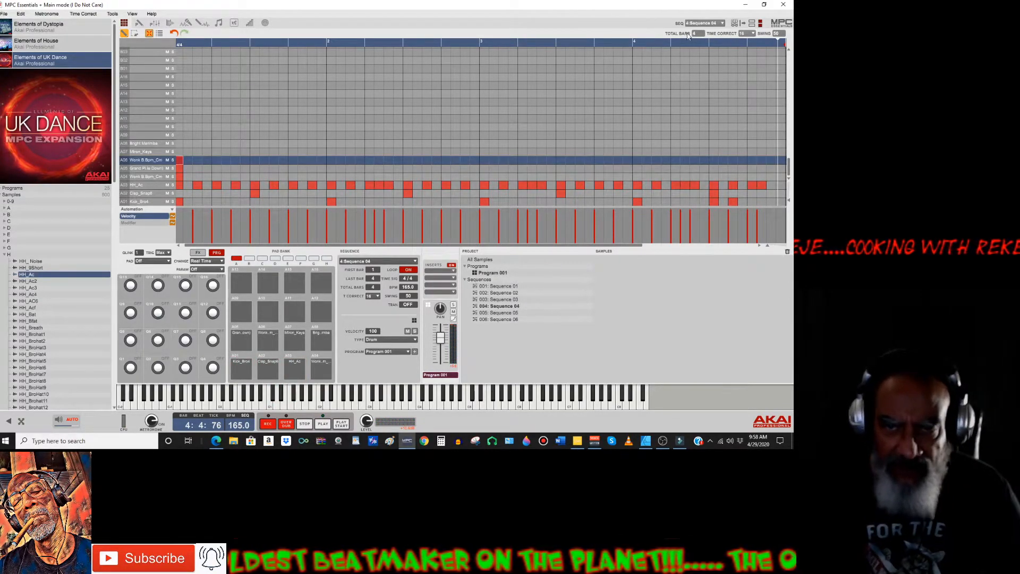
Select Sequence 05 and switch to Ableton Live.
click(711, 24)
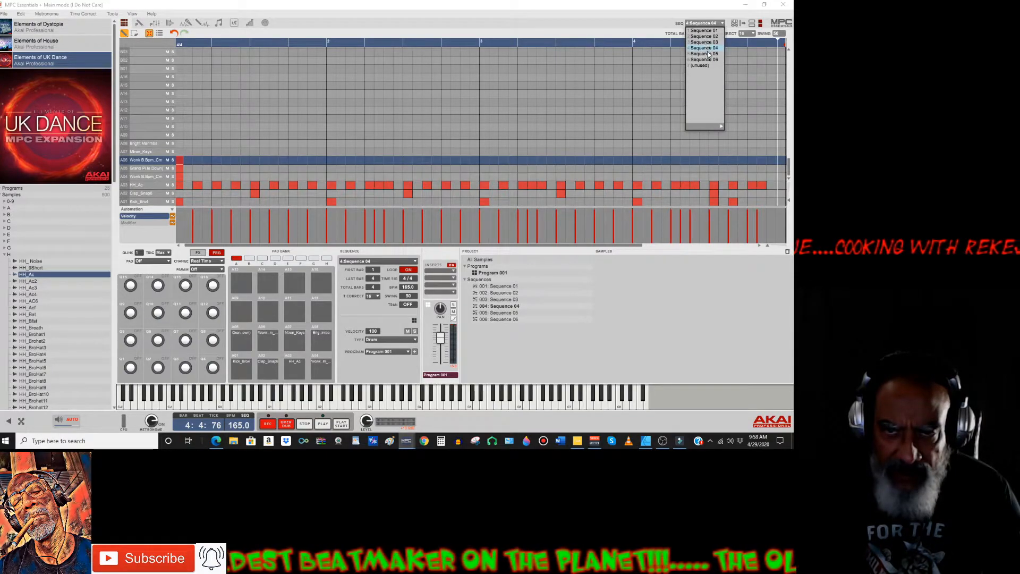
click(706, 53)
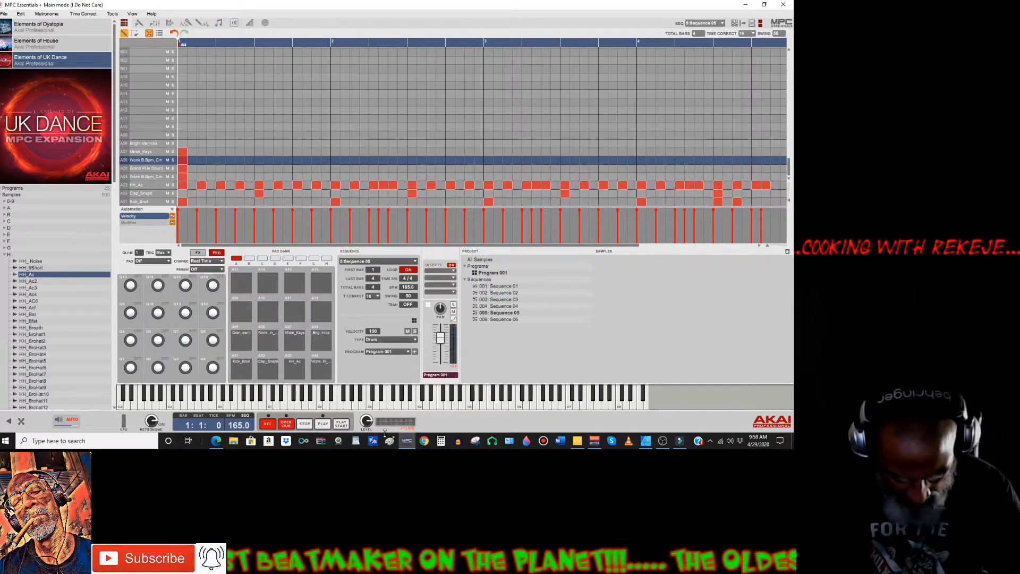
key(alt+Tab)
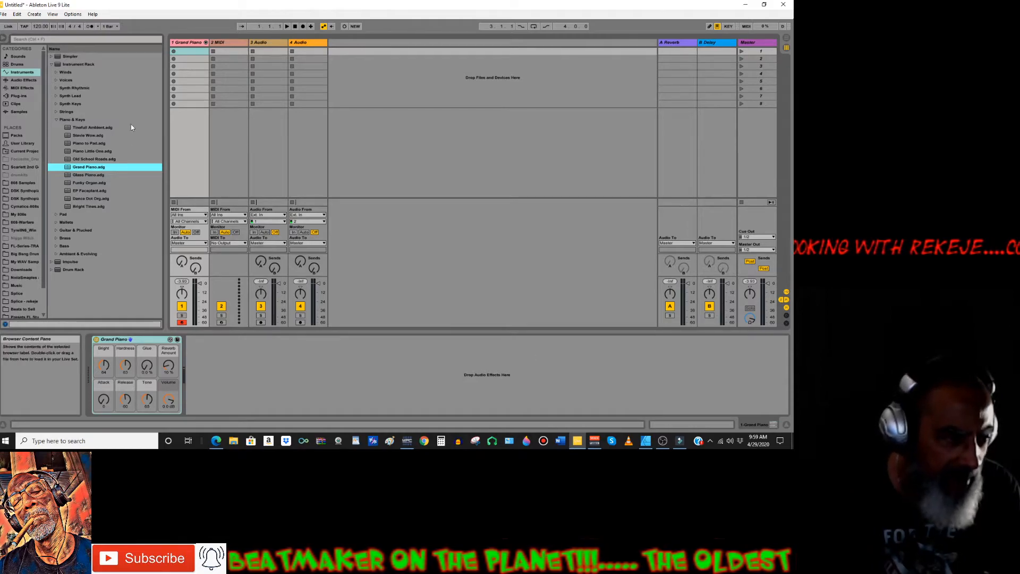
Browse the Mallets and Pad instrument racks, and load M Tron Strings from the Strings folder onto the first MIDI track.
click(56, 119)
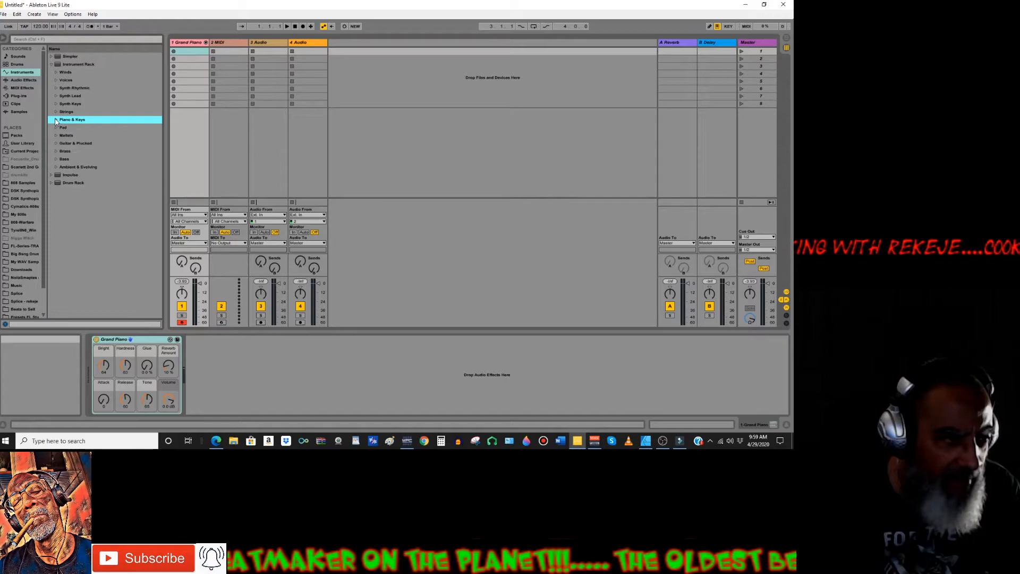
click(56, 135)
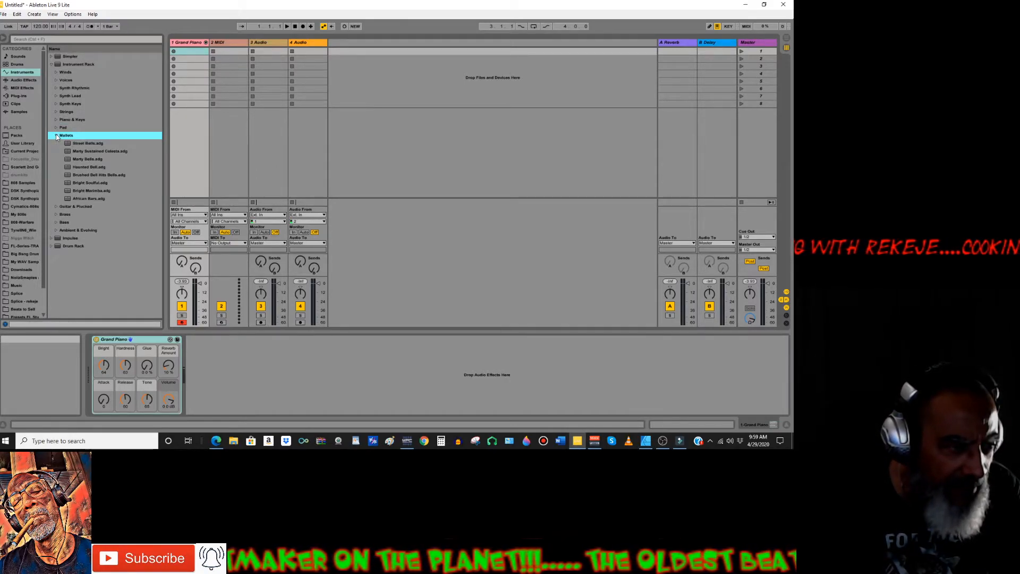
click(57, 135)
click(55, 127)
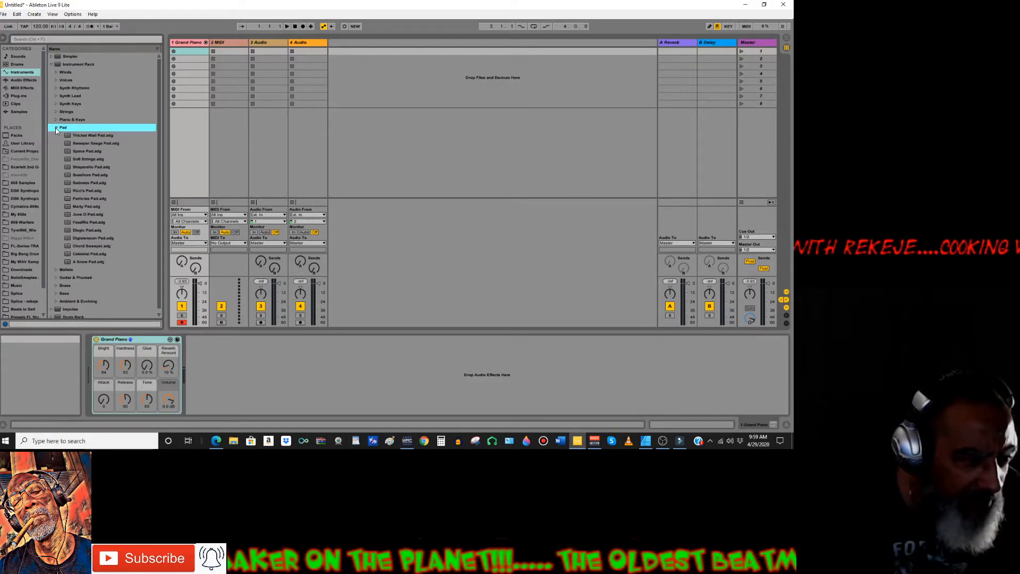
click(55, 128)
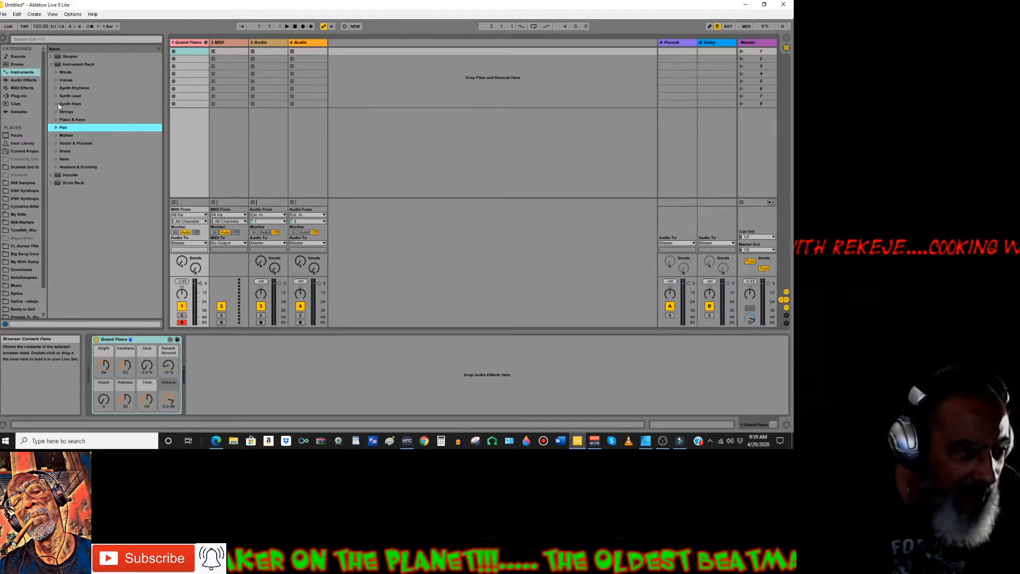
click(55, 112)
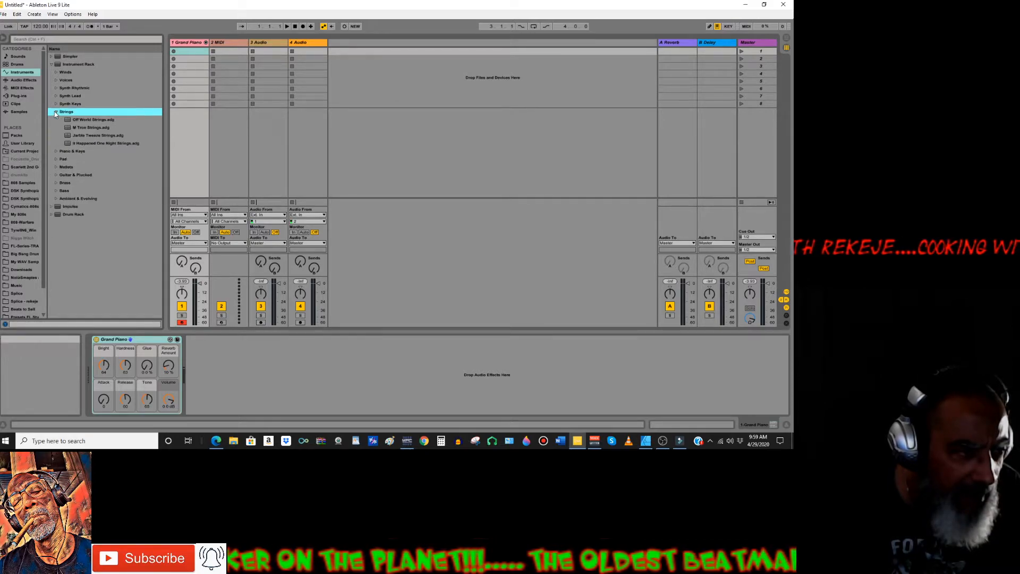
click(88, 128)
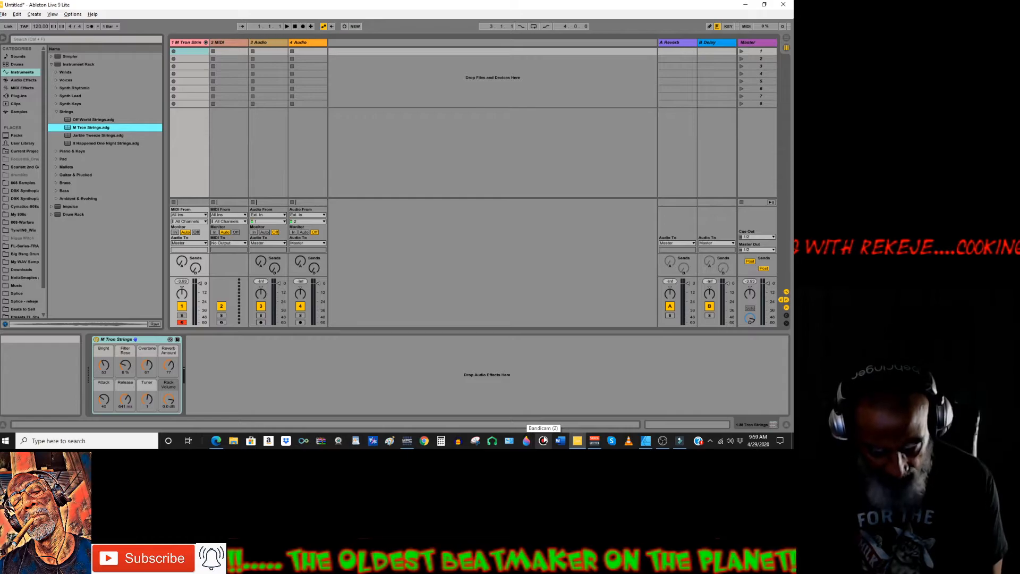
Switch to MPC Essentials, play Sequence 05 from the start, stop it and select Sequence 06.
key(alt+Tab)
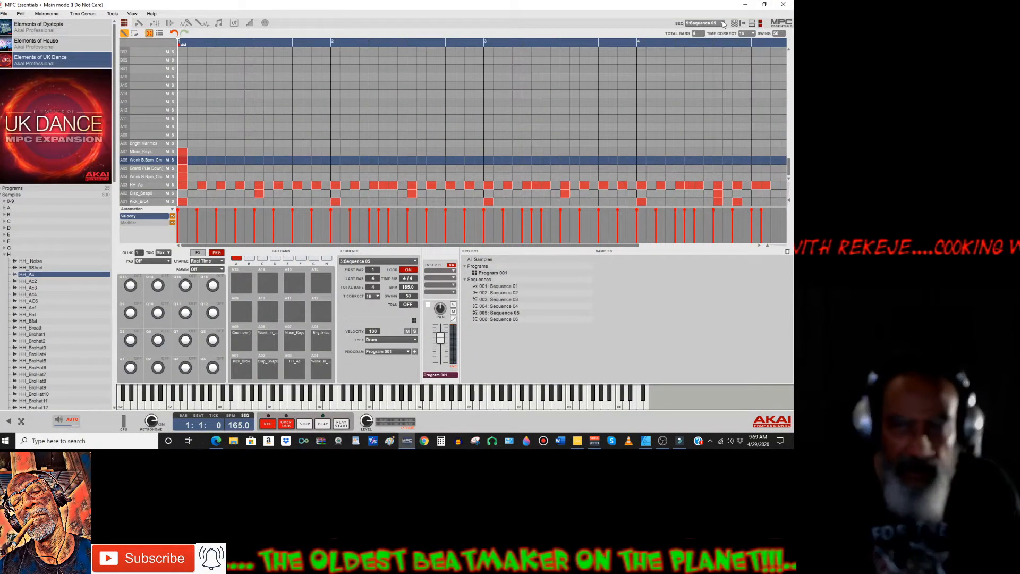
click(343, 424)
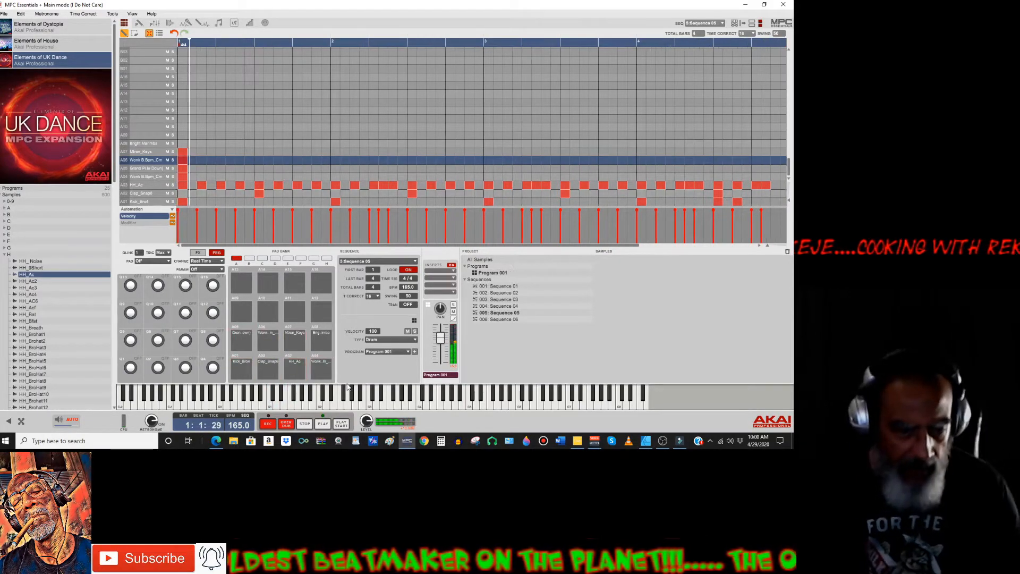
click(304, 424)
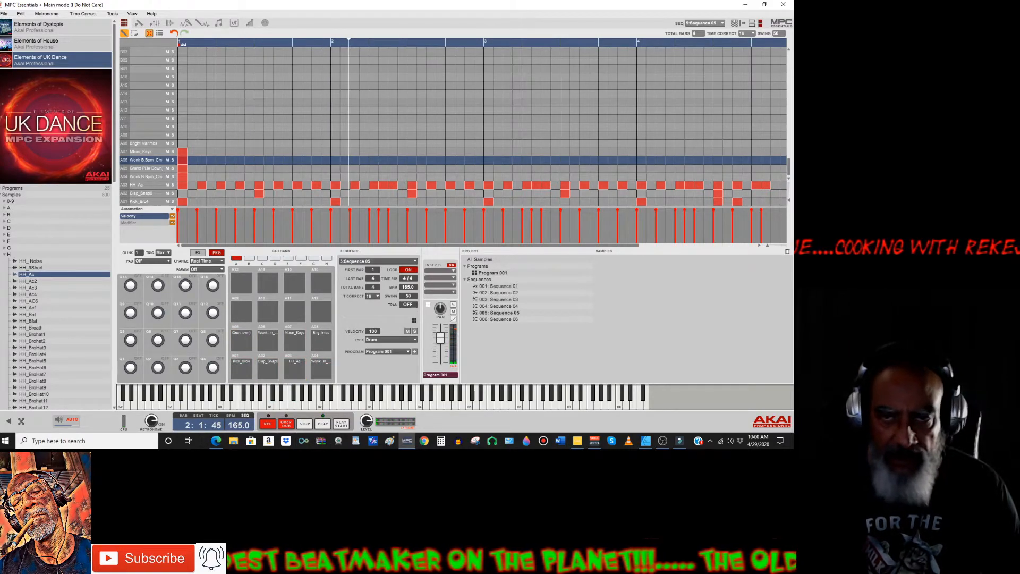
click(707, 23)
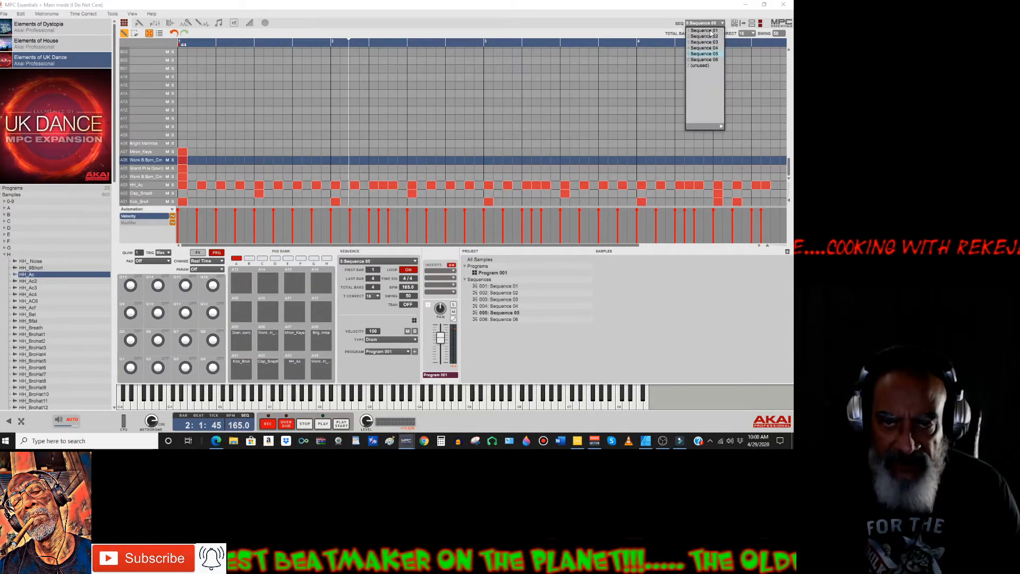
click(714, 60)
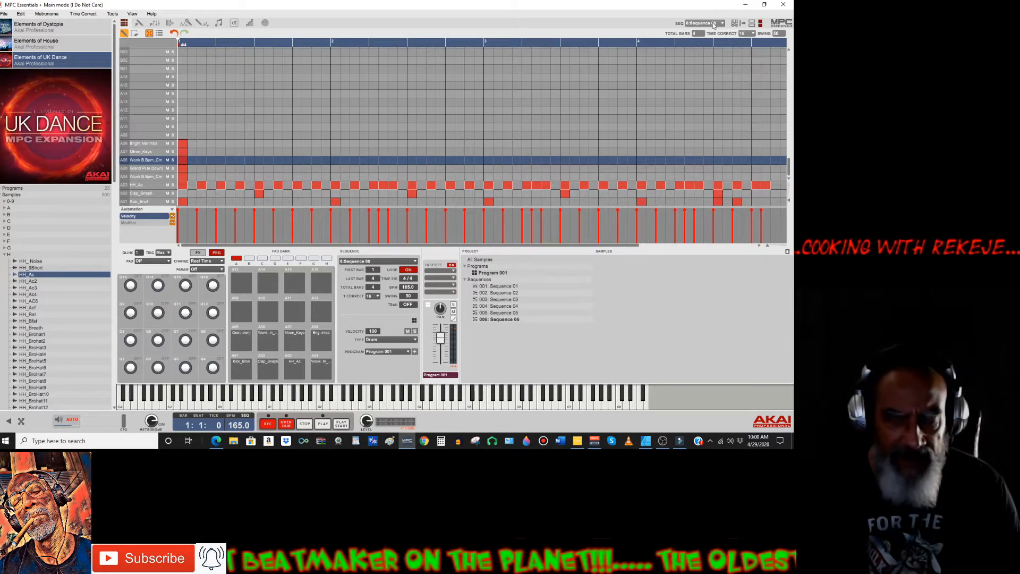
Select the Bright Marimba preset among Ableton Live's Mallets, and return to MPC Essentials to play Sequence 06 from the start.
click(573, 448)
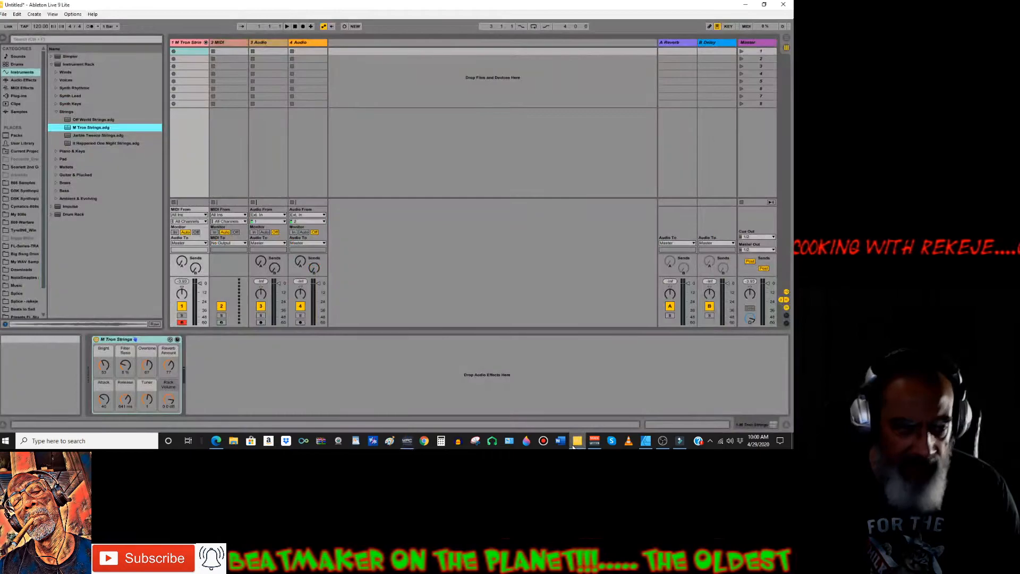
click(57, 168)
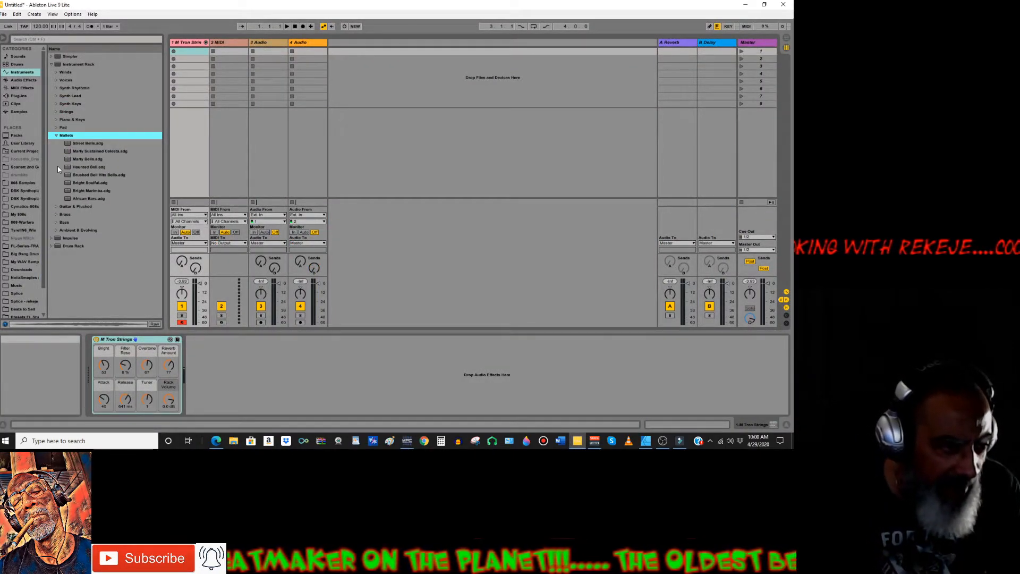
click(86, 191)
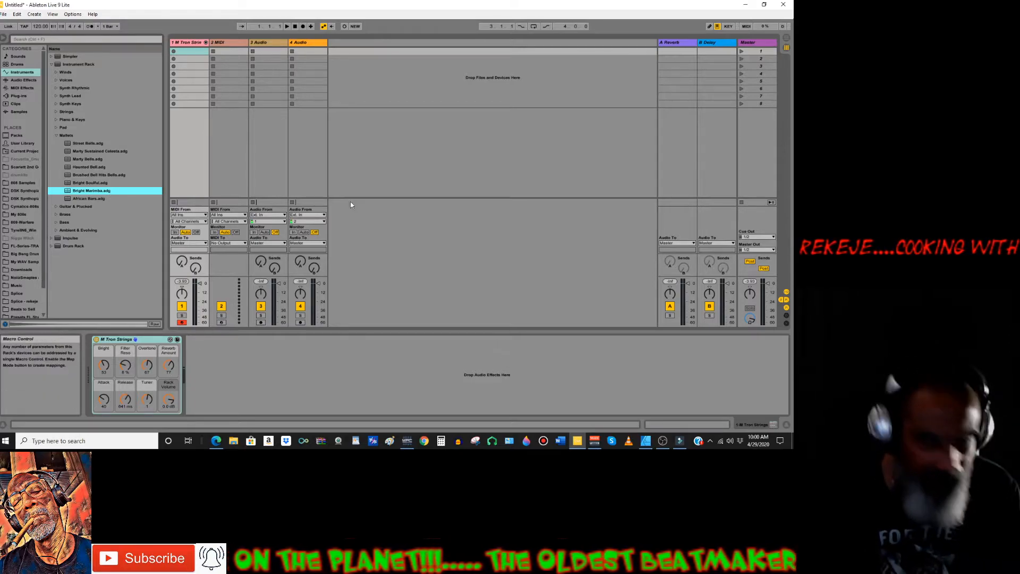
click(746, 6)
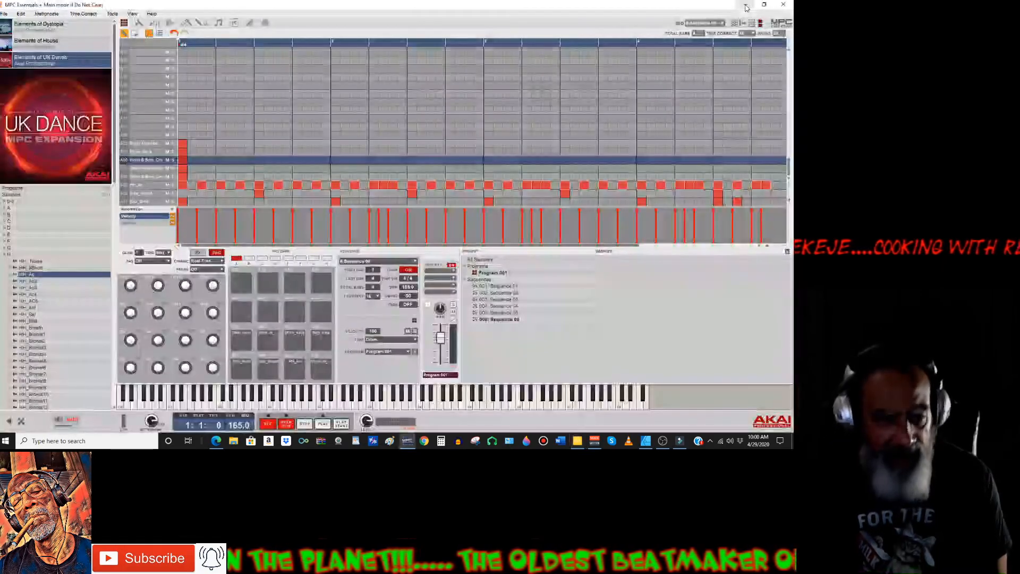
click(343, 424)
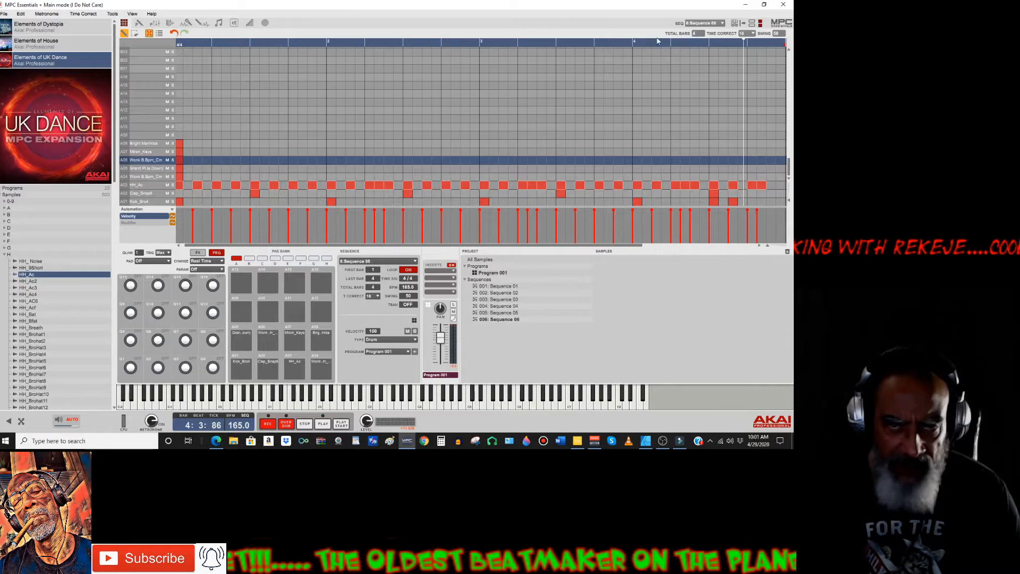
Open the song arrangement, review its sequence order from the beginning and play the song from the start.
click(219, 24)
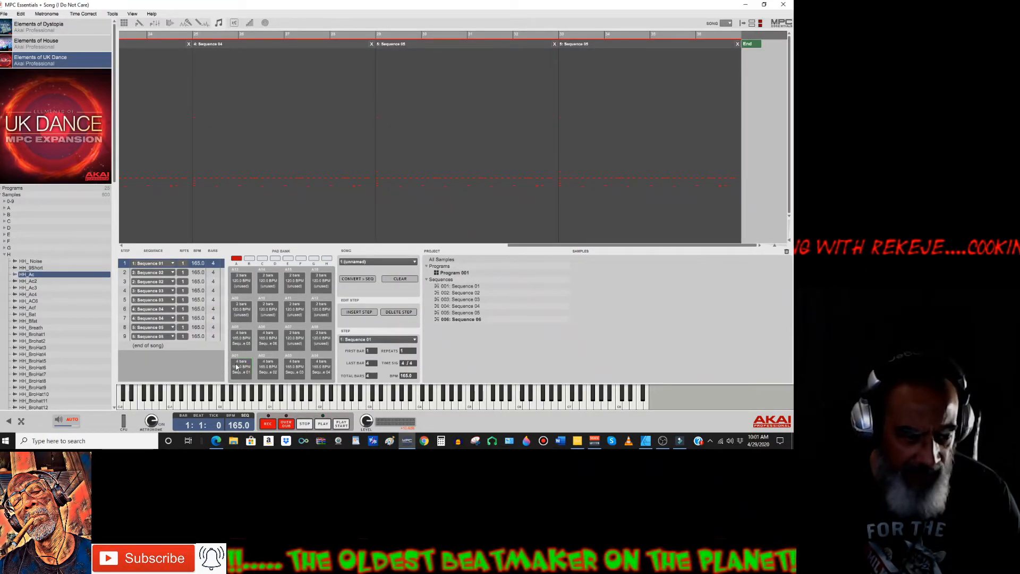
click(246, 374)
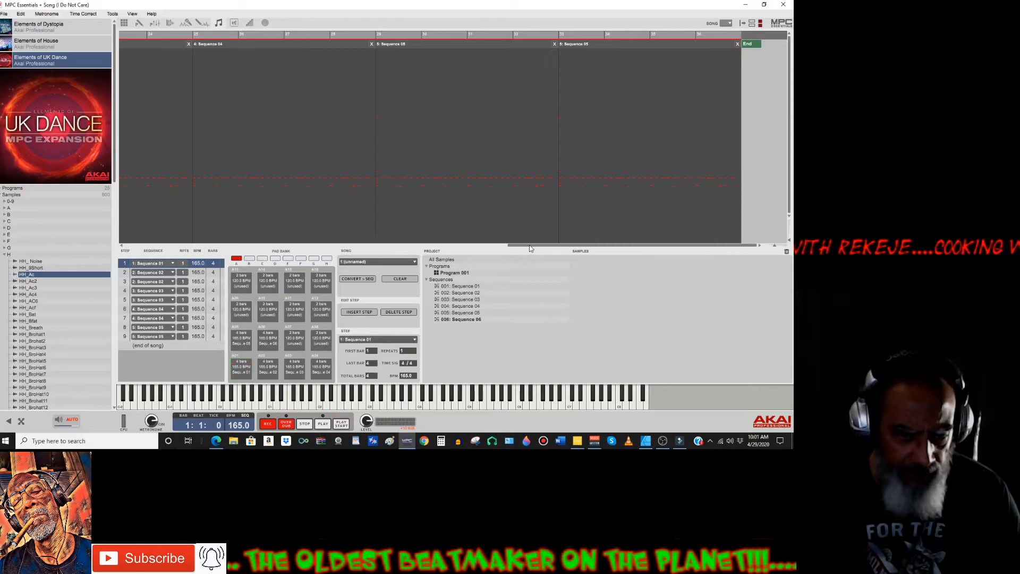
drag(523, 247, 94, 253)
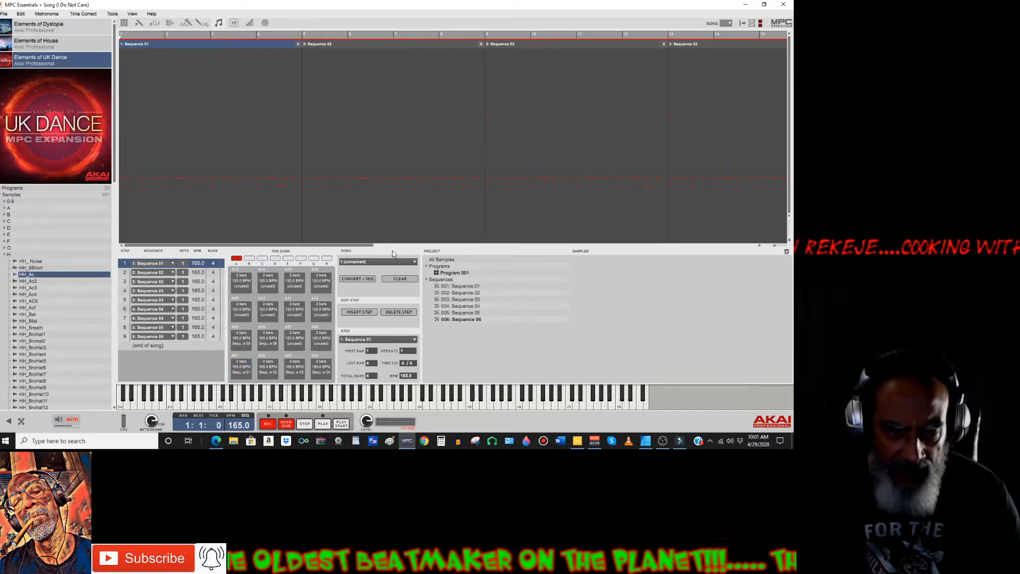
drag(364, 245, 271, 276)
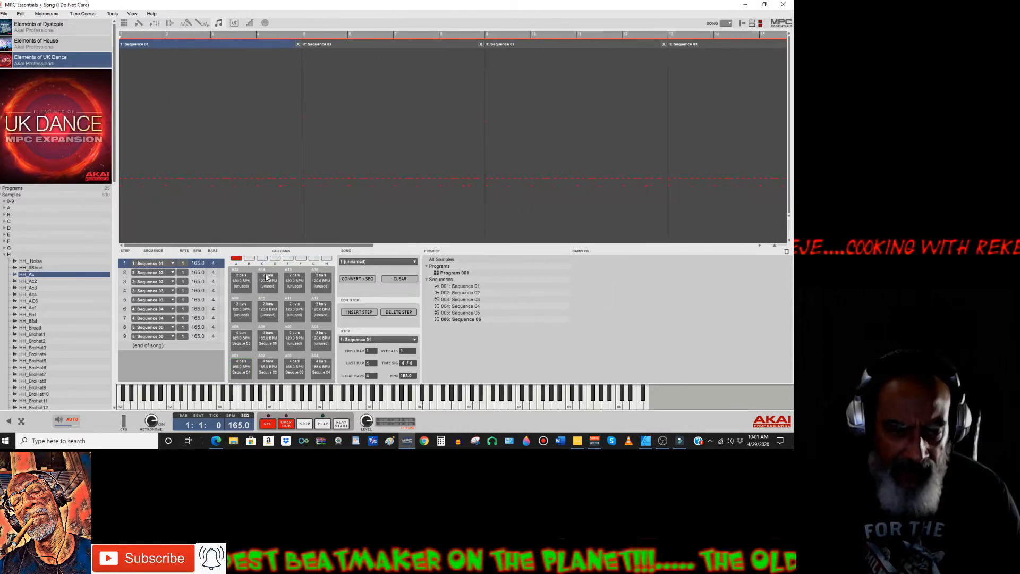
click(342, 424)
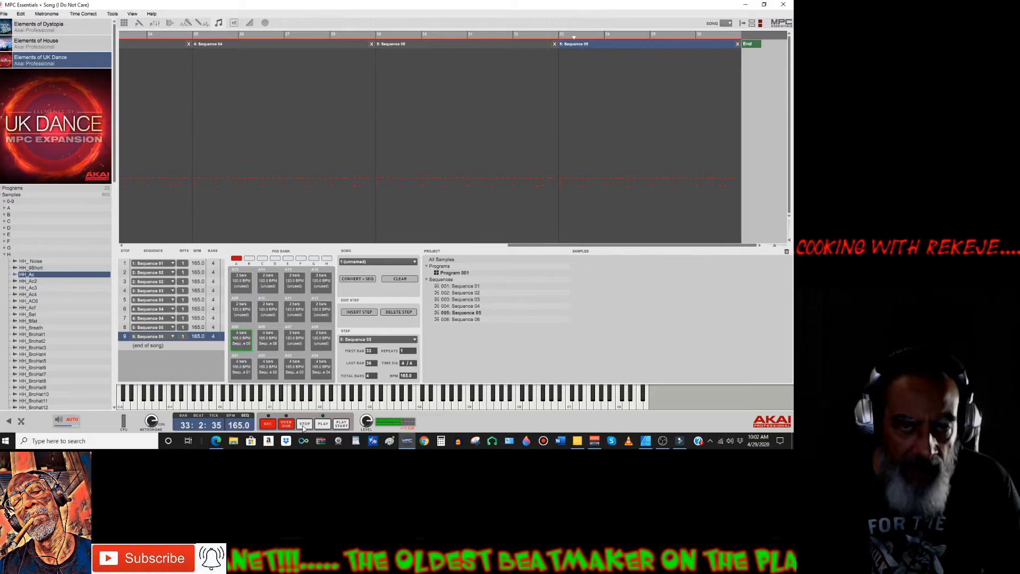
Append Sequence 06 twice to the end of the song, and play the song from the start.
drag(267, 339, 770, 196)
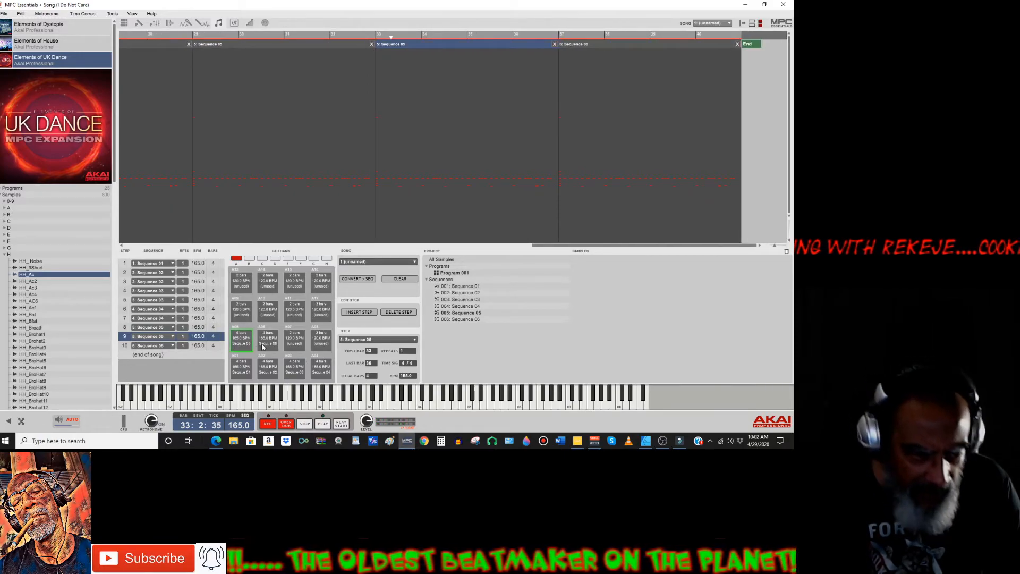
drag(268, 340, 751, 143)
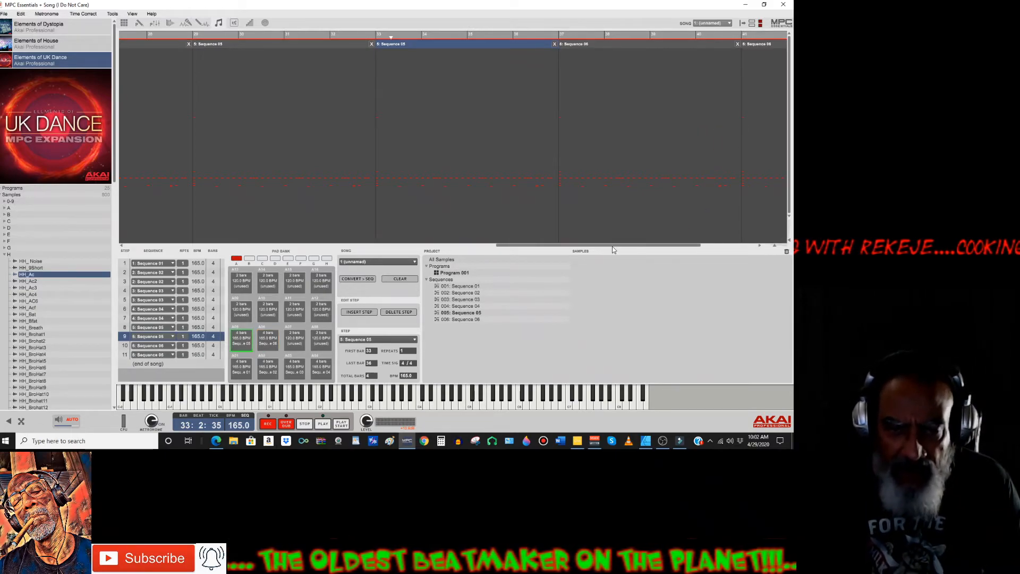
drag(614, 246, 219, 272)
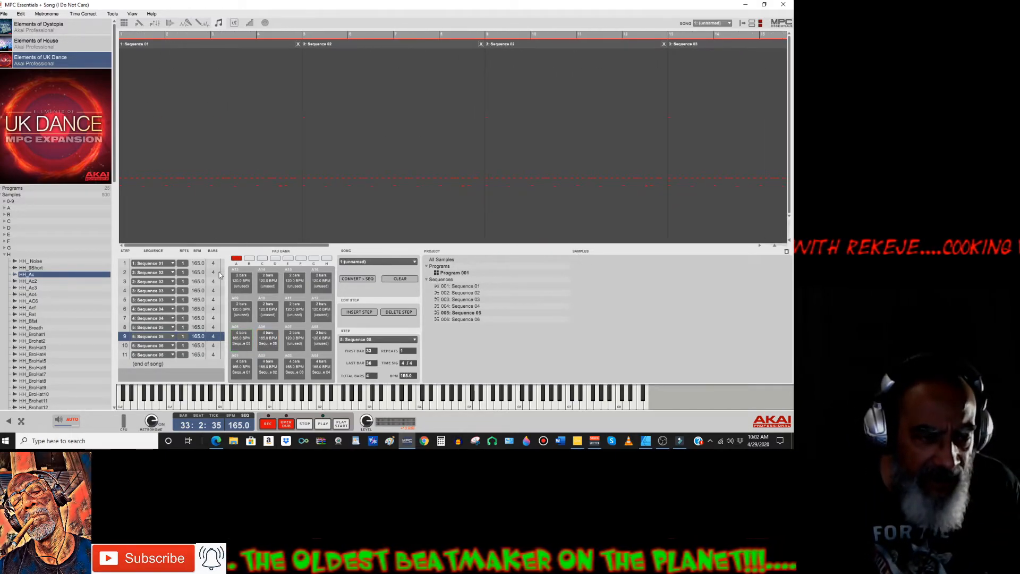
click(311, 427)
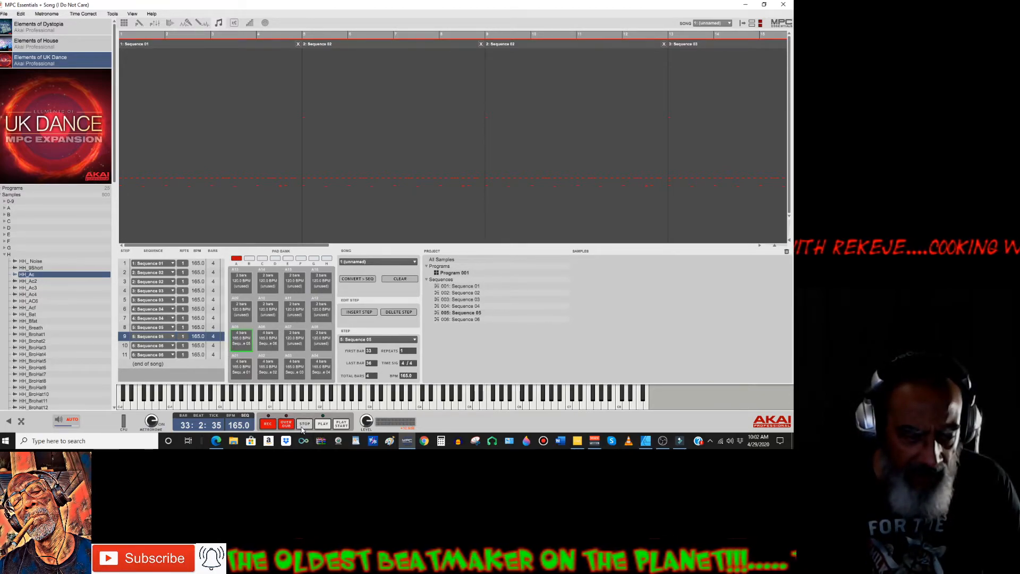
click(342, 425)
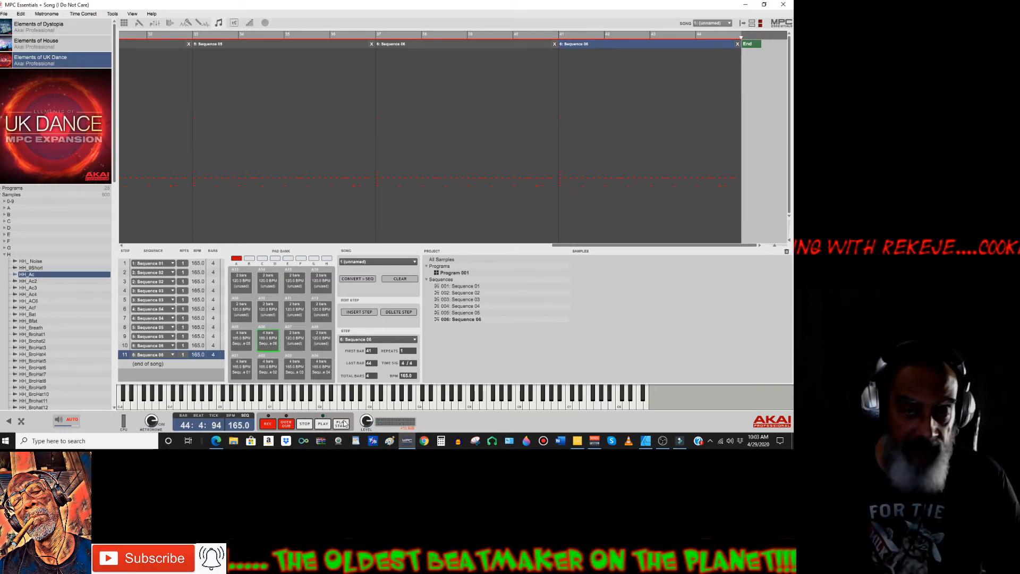
Add Sequence 01 and Sequence 02 to the end of the song arrangement.
drag(241, 366, 719, 172)
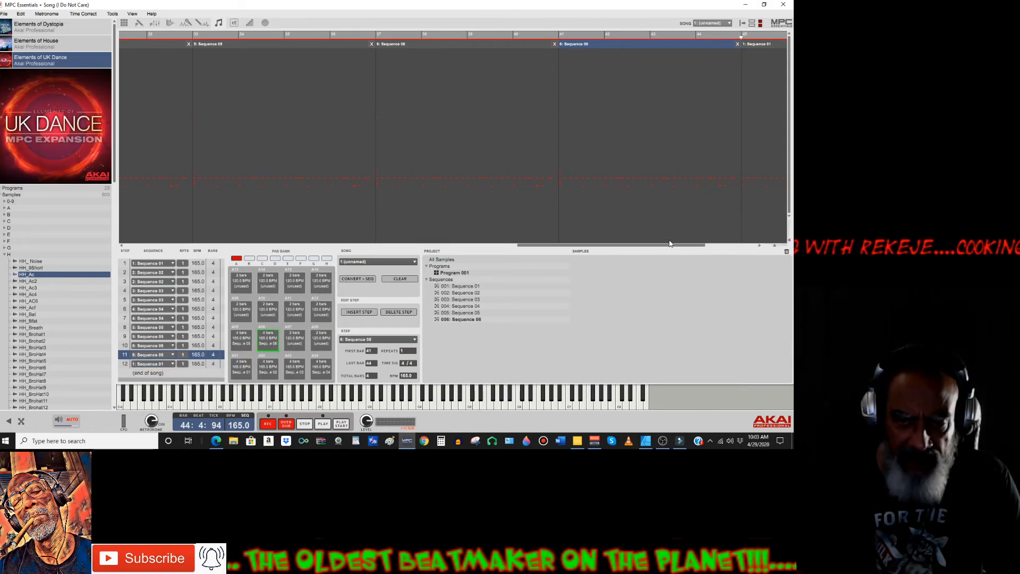
drag(669, 246, 721, 246)
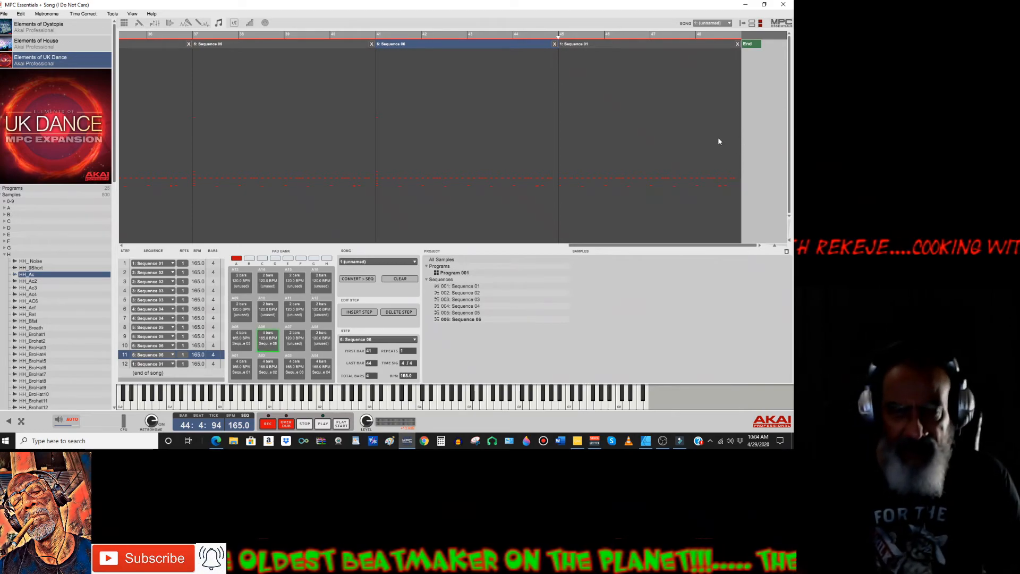
drag(274, 370, 753, 179)
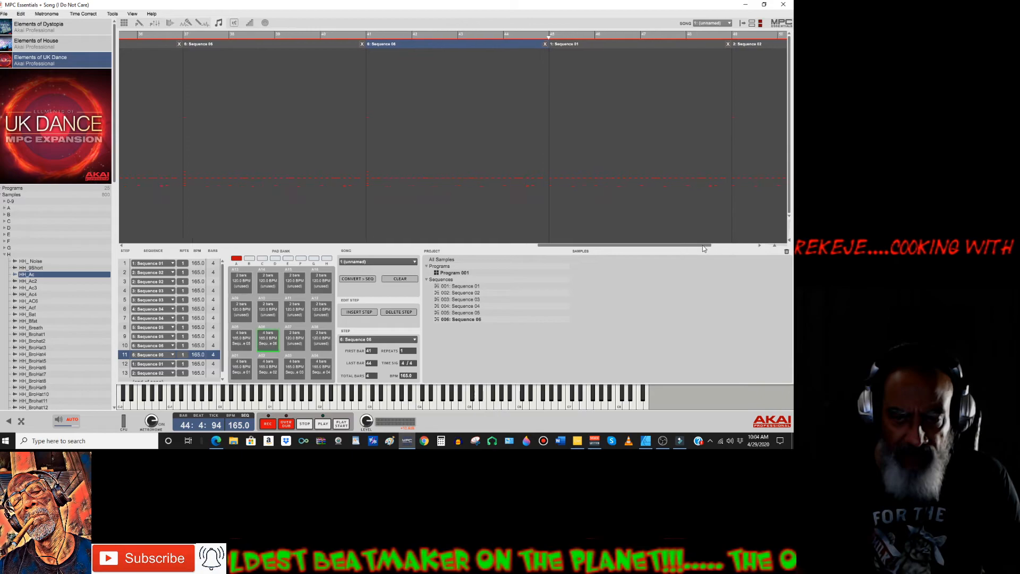
drag(686, 246, 733, 246)
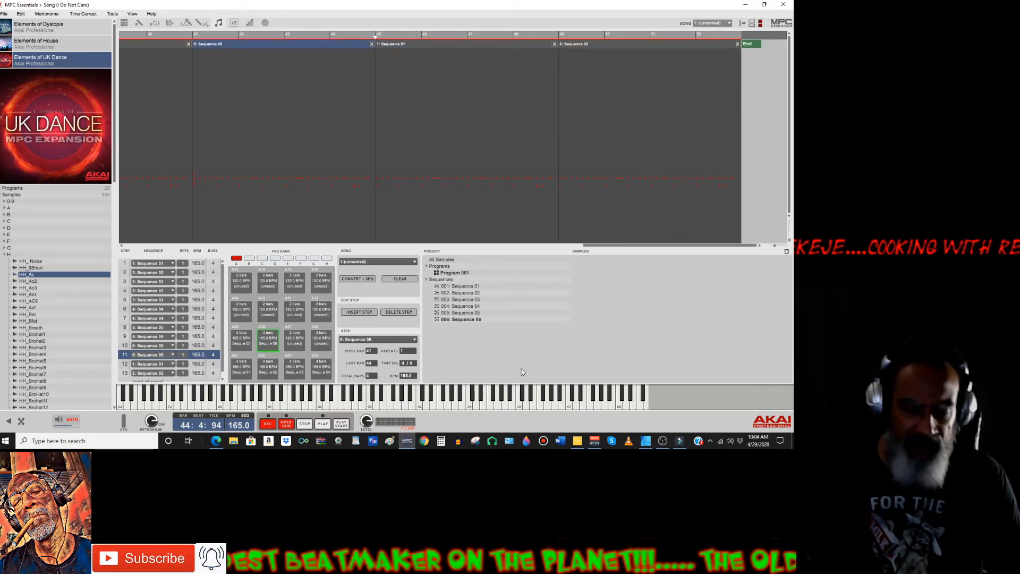
Switch to Ableton Live and select the African Bars preset among the Mallets instruments.
click(577, 440)
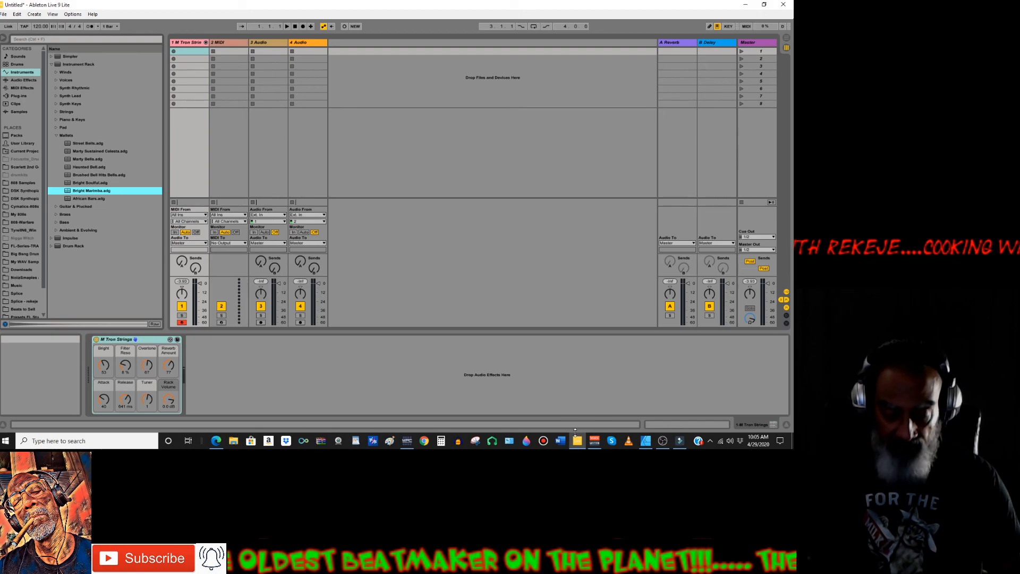
key(Down)
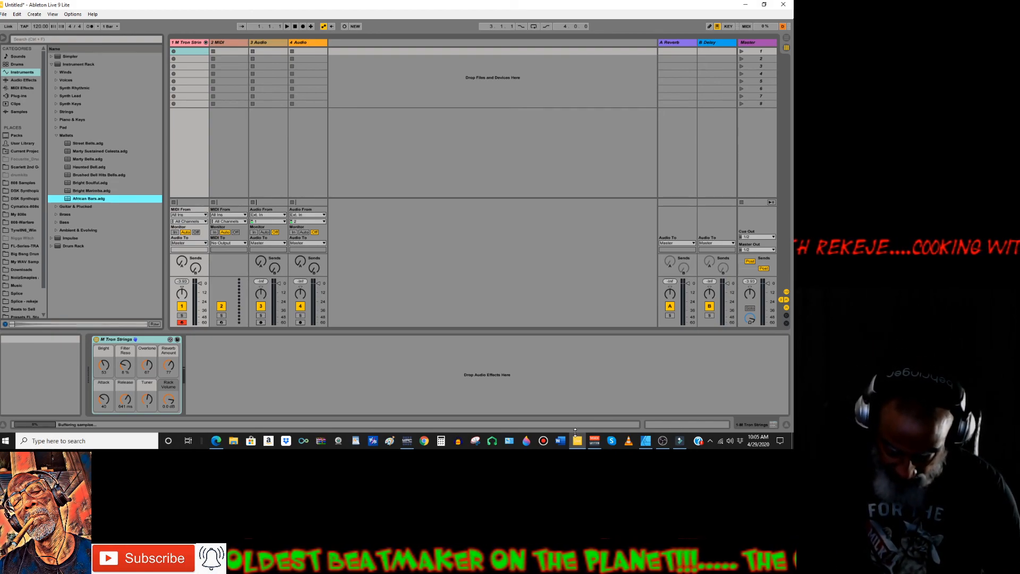